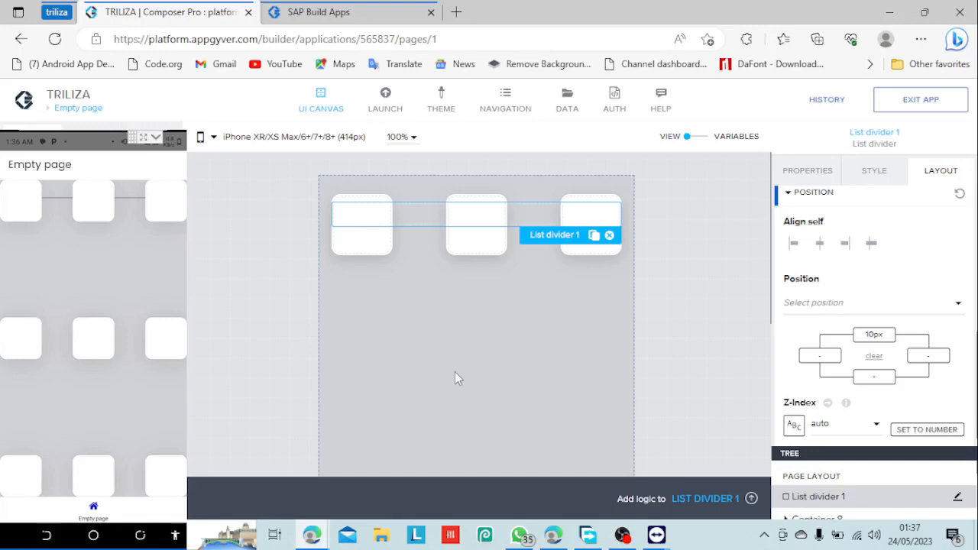
Step: Check the current page in the web preview and return to the page editor
click(348, 10)
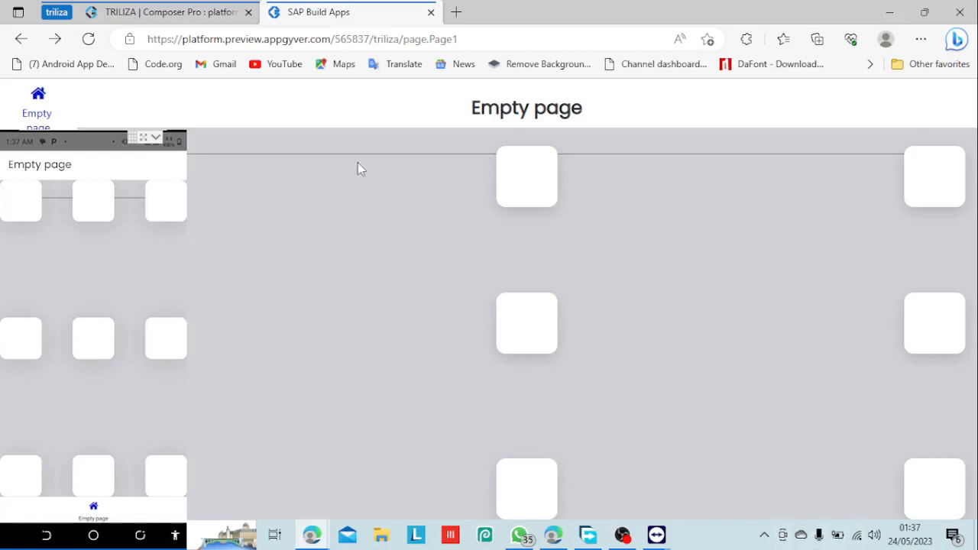
click(181, 7)
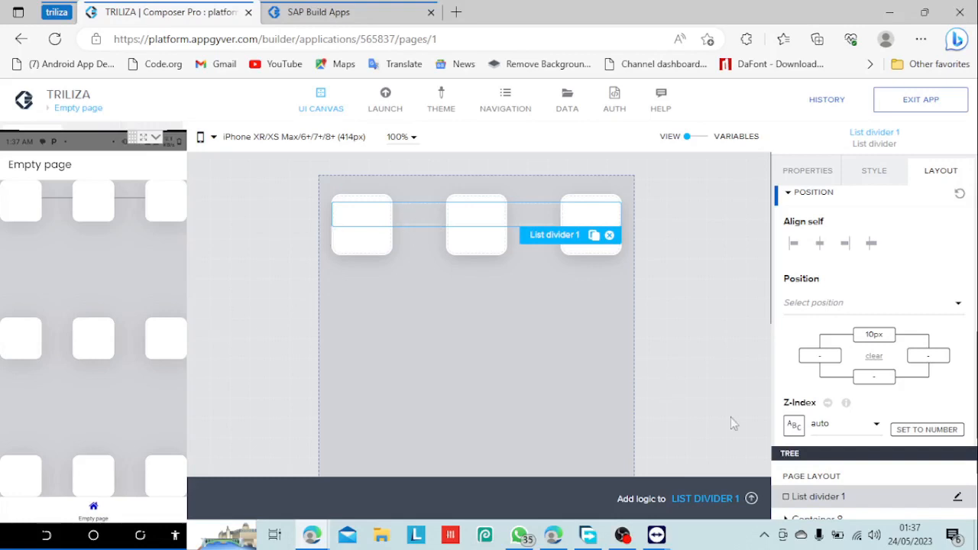
Step: Duplicate List divider 1 and open the copy's position settings
drag(810, 453, 810, 280)
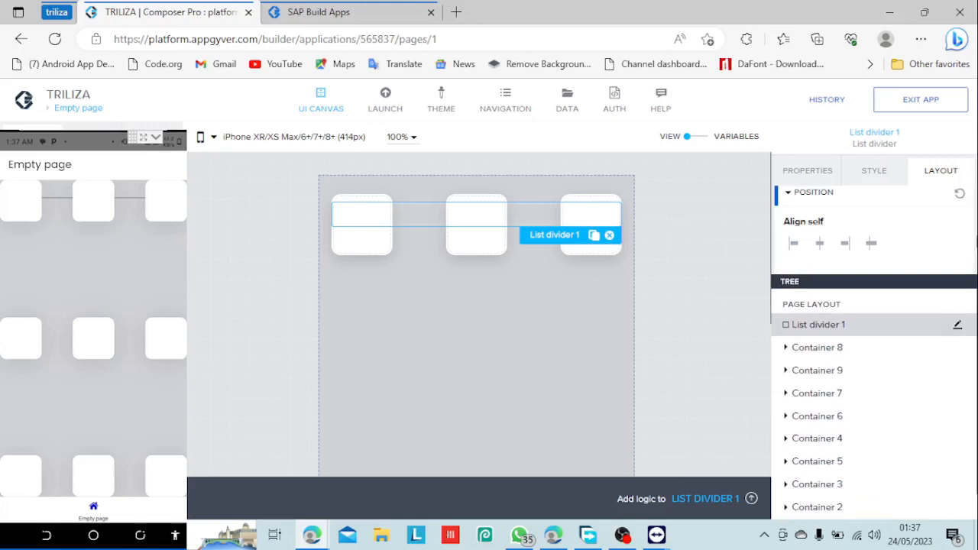
drag(455, 255, 458, 270)
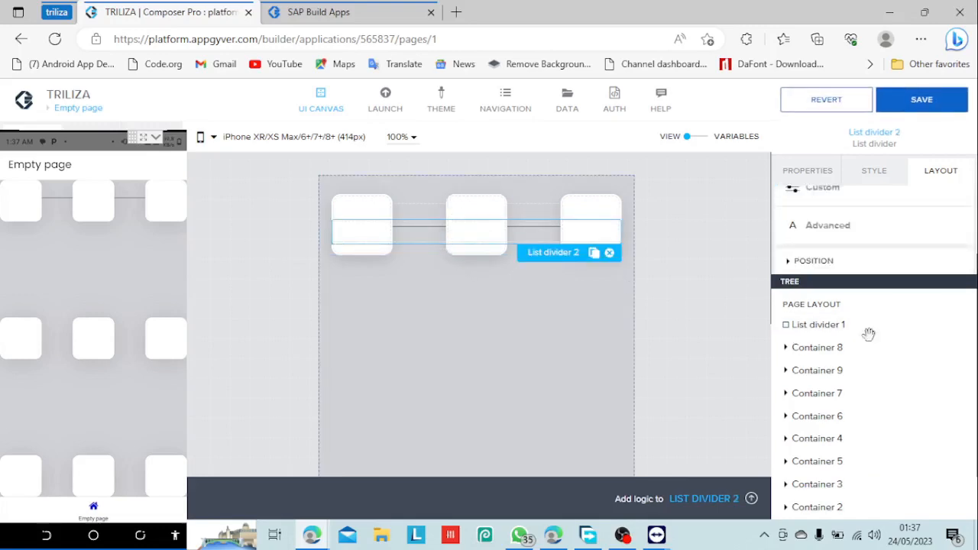
drag(975, 347, 976, 414)
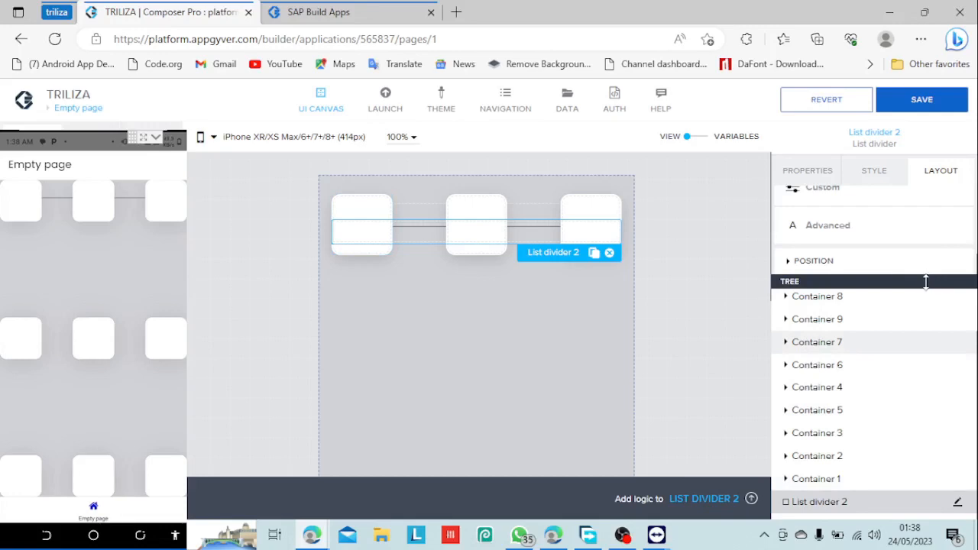
scroll(918, 437, up, 1)
scroll(904, 339, up, 3)
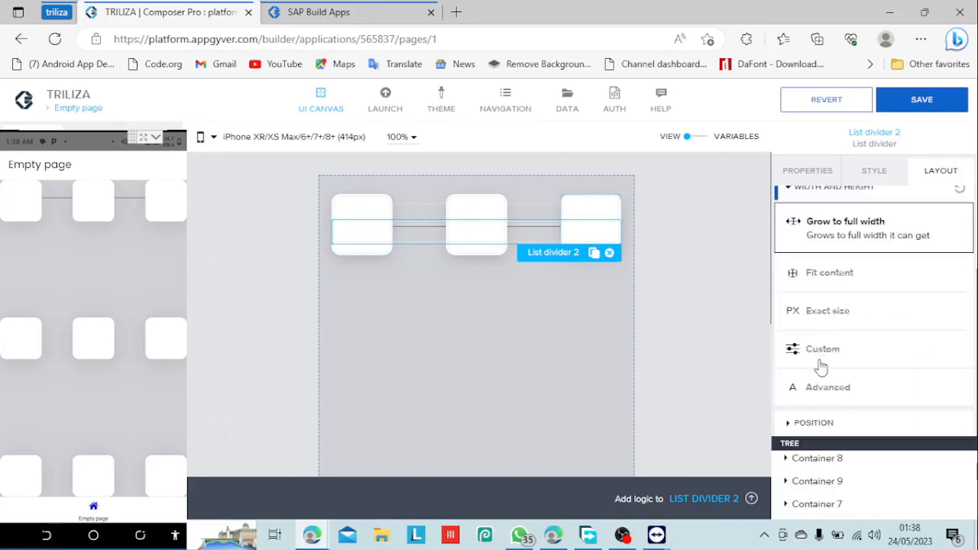
click(812, 423)
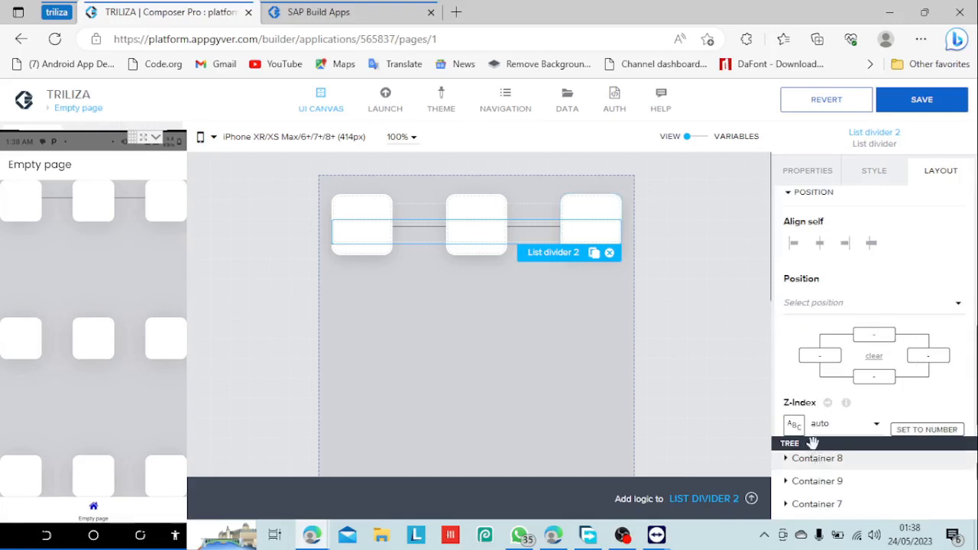
drag(812, 443, 822, 249)
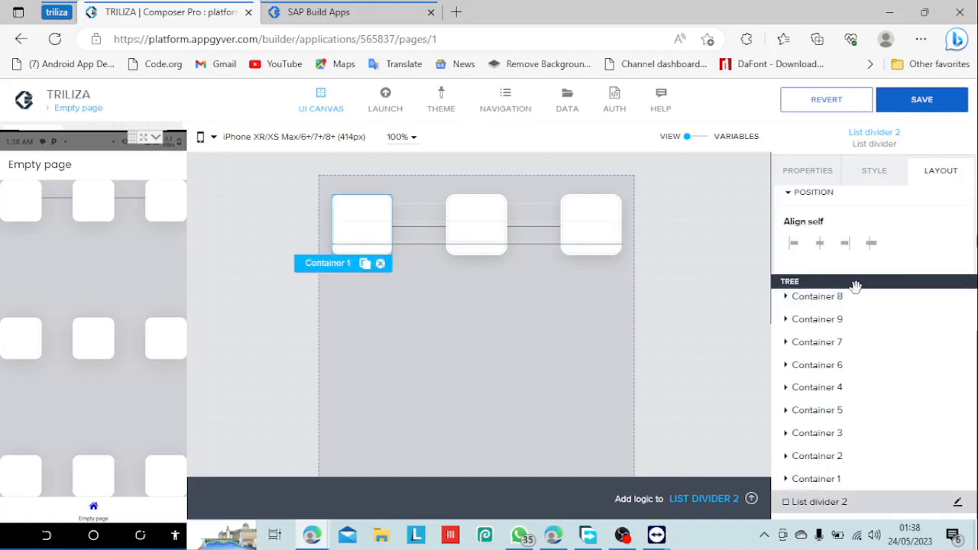
Step: Check Container 1's position settings and delete the duplicate list divider from the page
drag(852, 282, 863, 390)
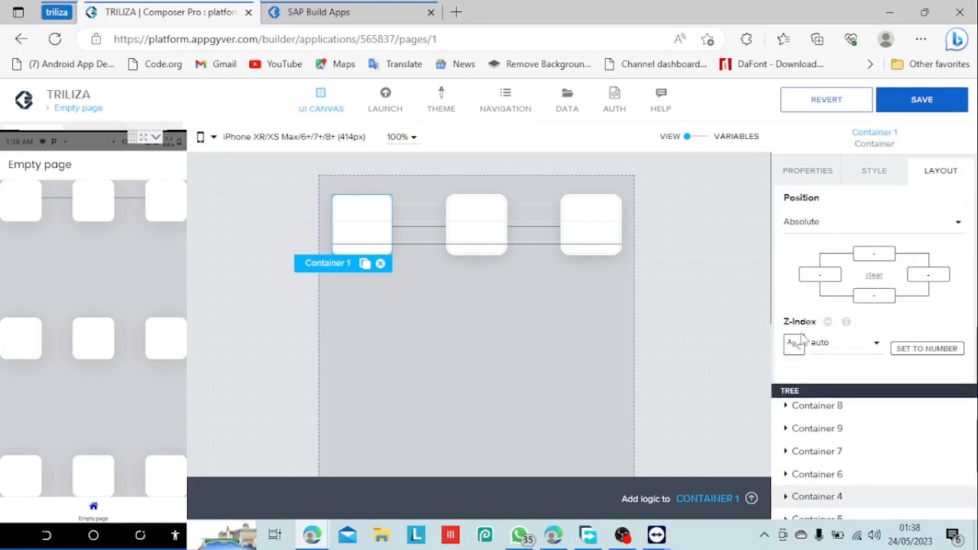
drag(805, 390, 812, 229)
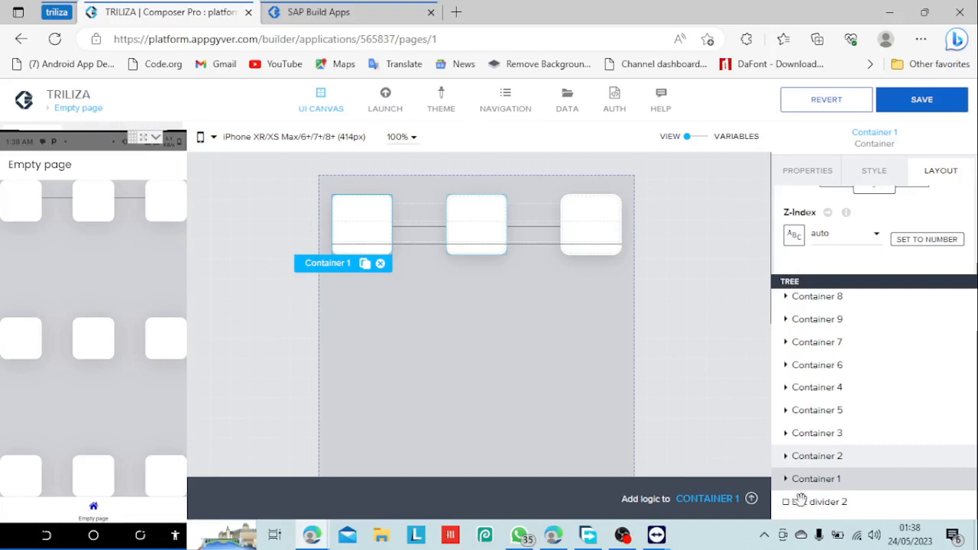
click(850, 501)
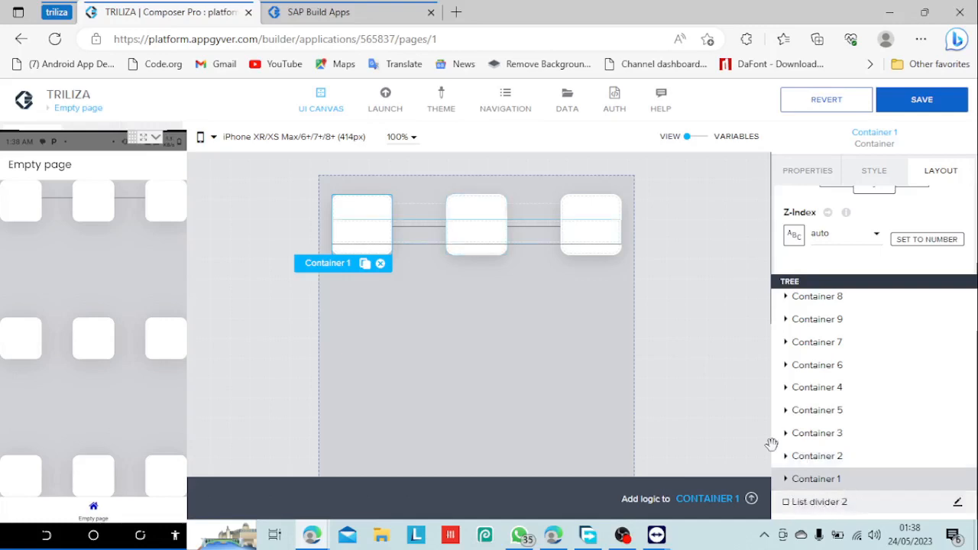
click(961, 501)
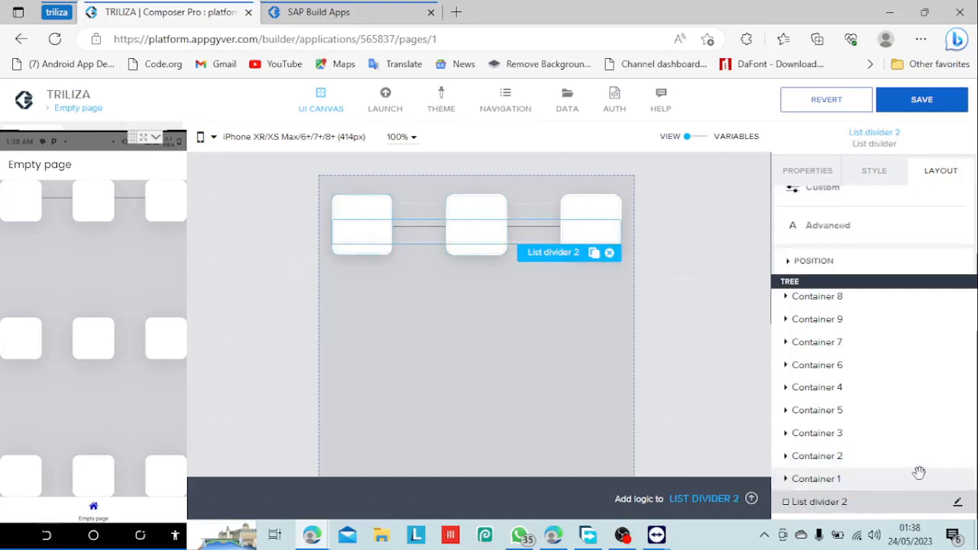
click(608, 254)
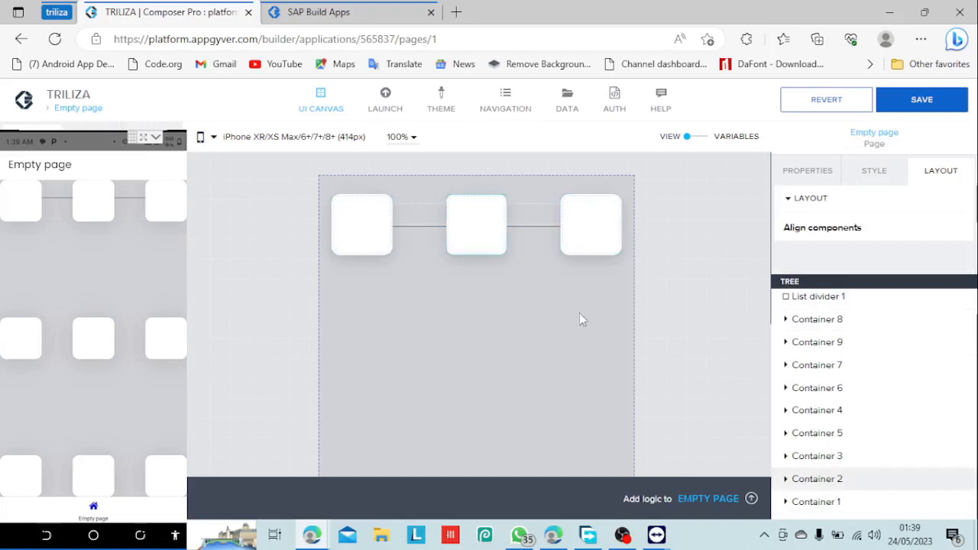
Step: Select List divider 1 and check its position settings against the page in the web preview
scroll(917, 404, up, 1)
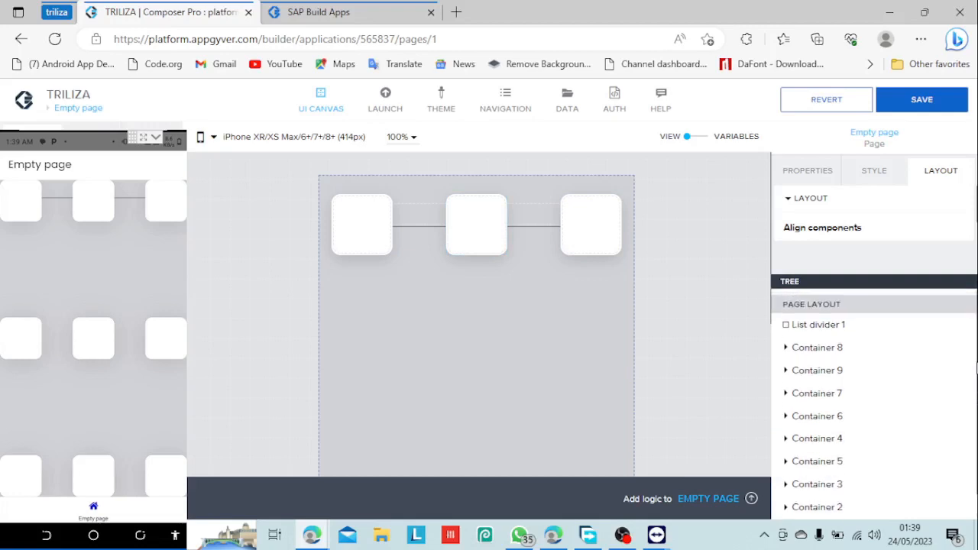
drag(894, 279, 882, 425)
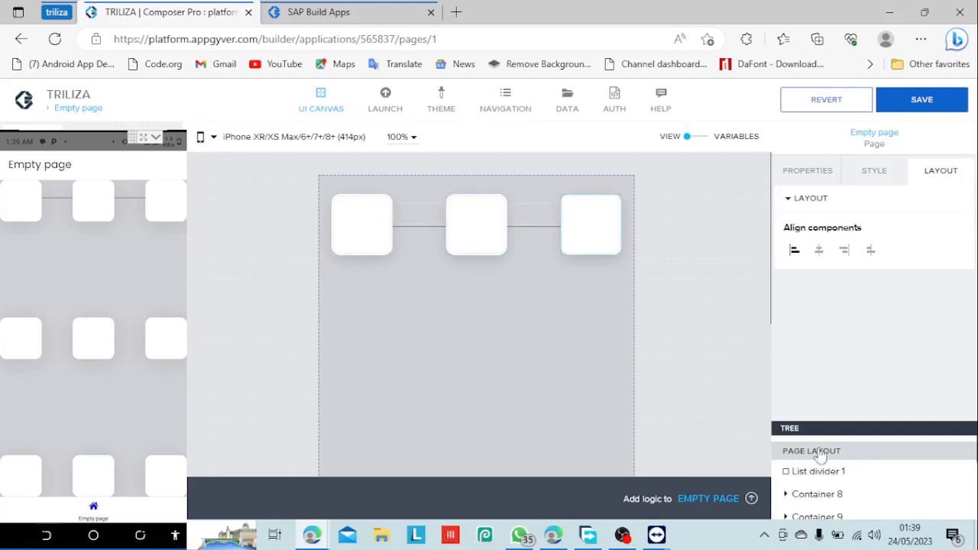
click(837, 471)
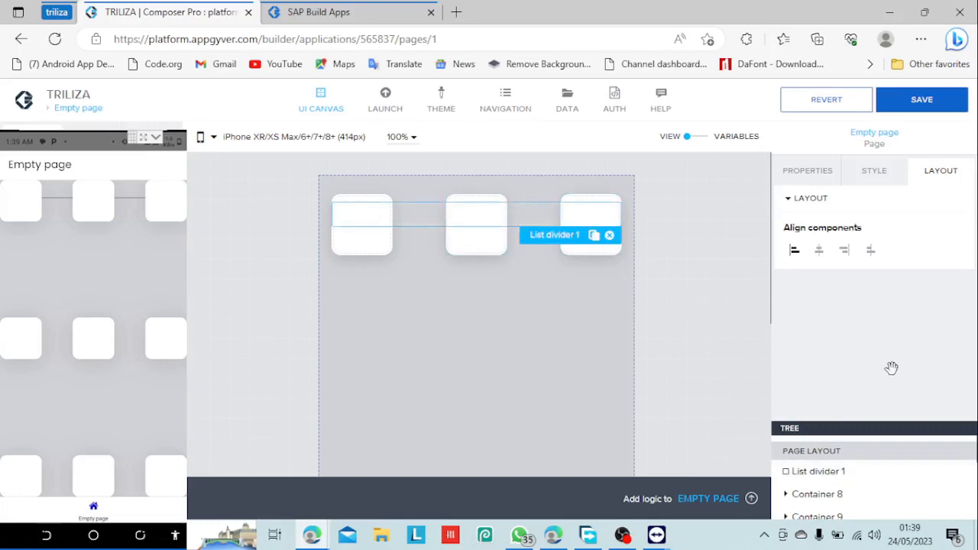
click(873, 312)
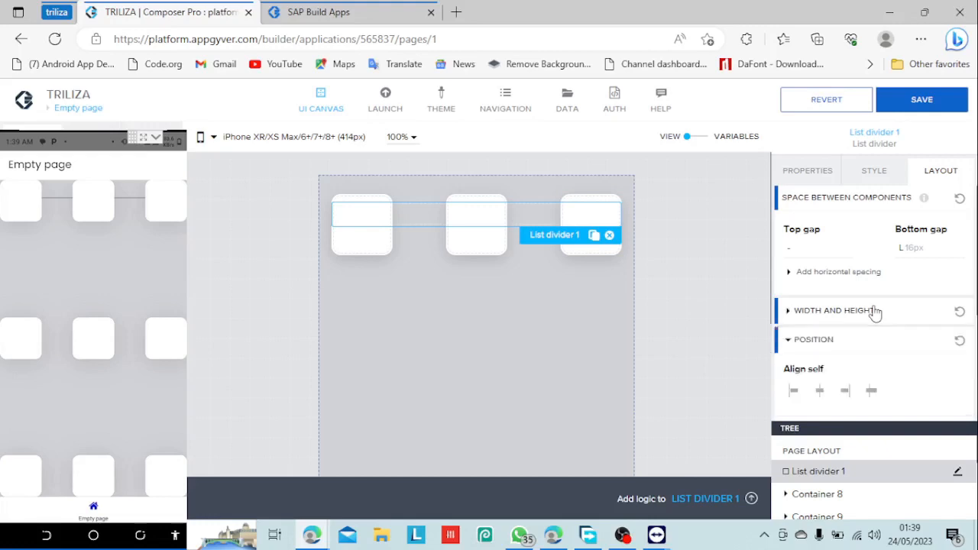
scroll(924, 330, down, 3)
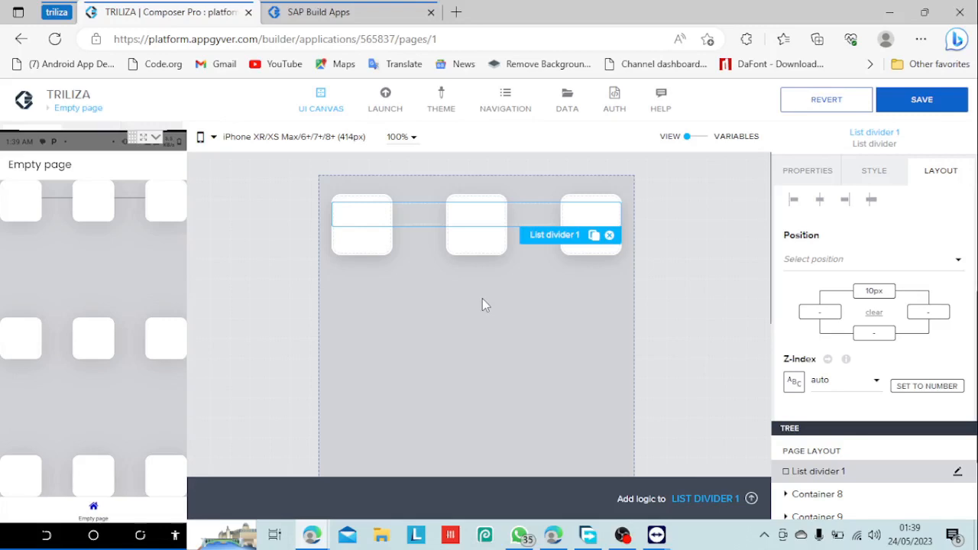
click(329, 12)
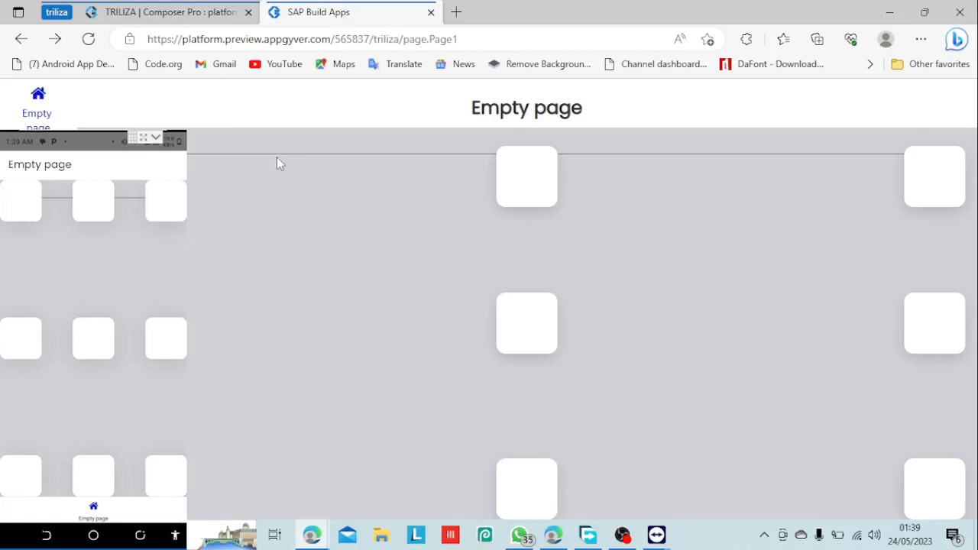
click(168, 12)
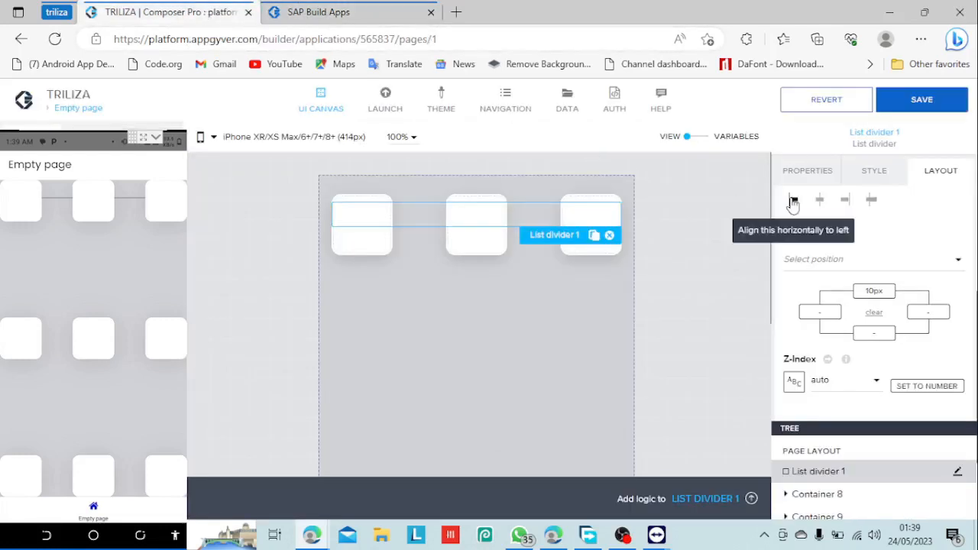
Step: Open List divider 1's Default List Divider style for editing and check its border style options
click(879, 177)
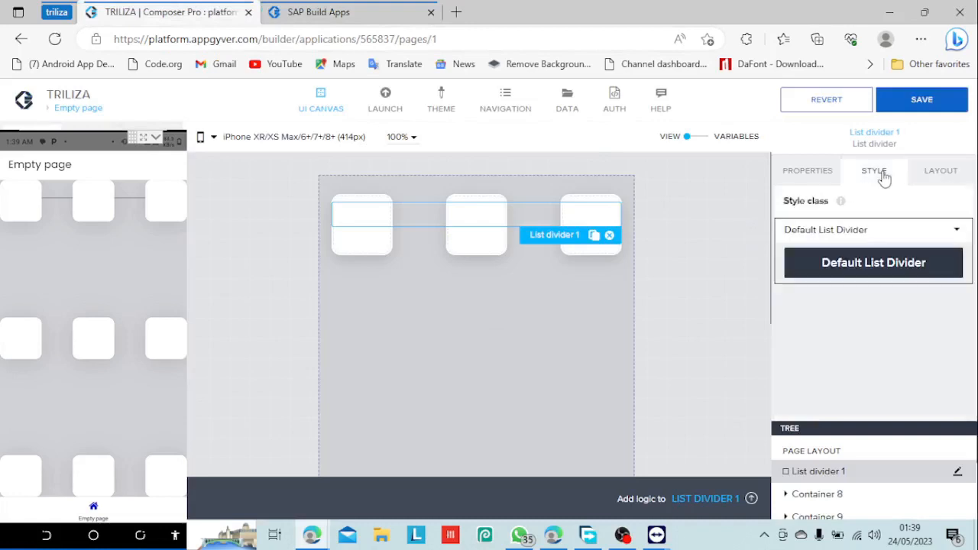
click(955, 231)
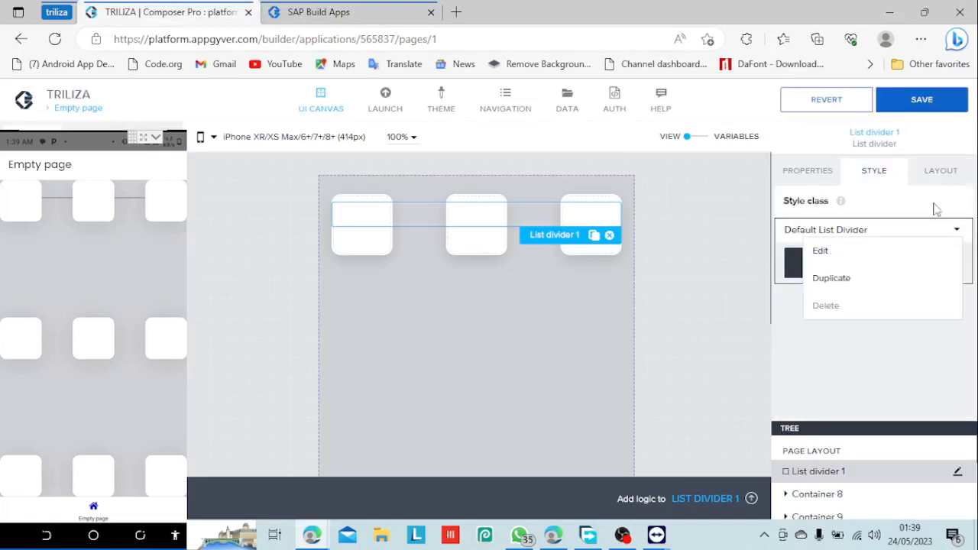
click(884, 258)
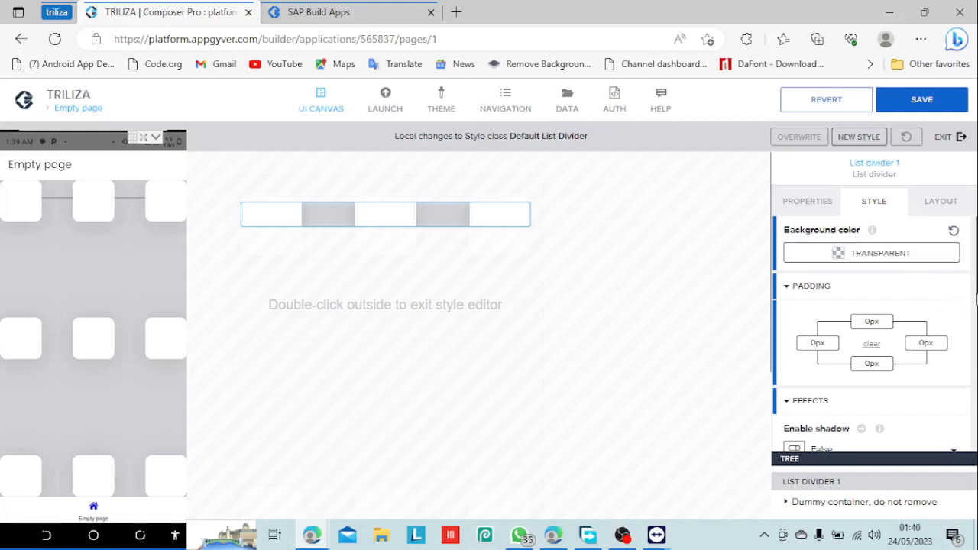
drag(976, 298, 975, 341)
scroll(976, 357, down, 1)
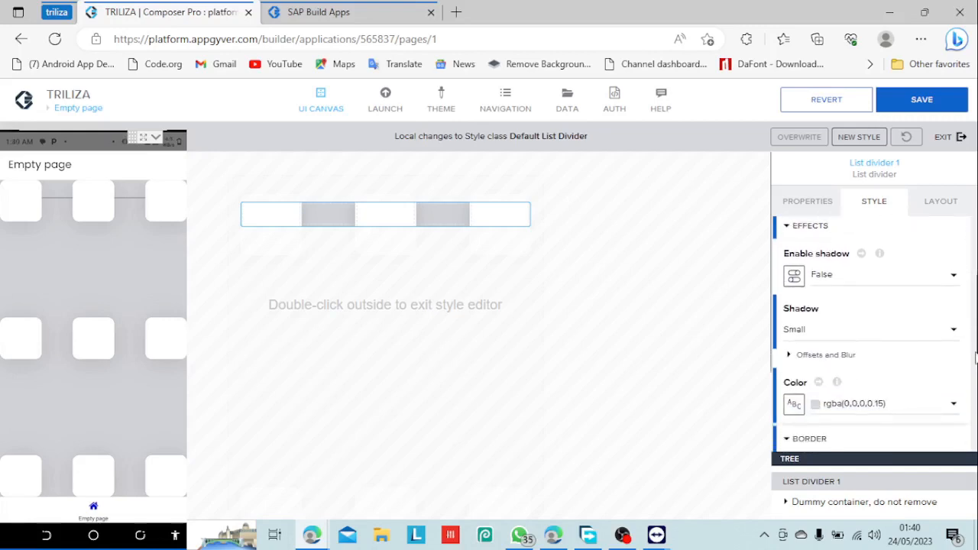
drag(975, 357, 963, 426)
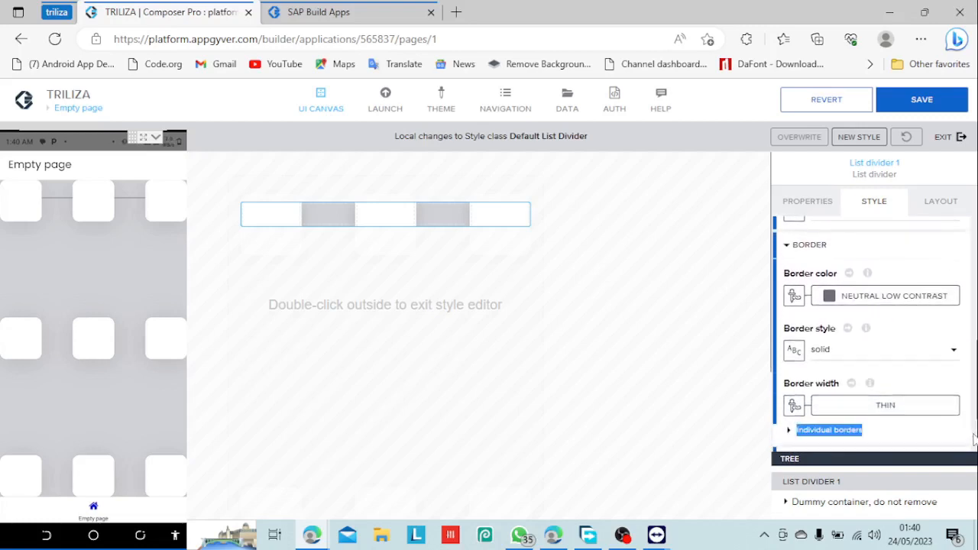
click(923, 363)
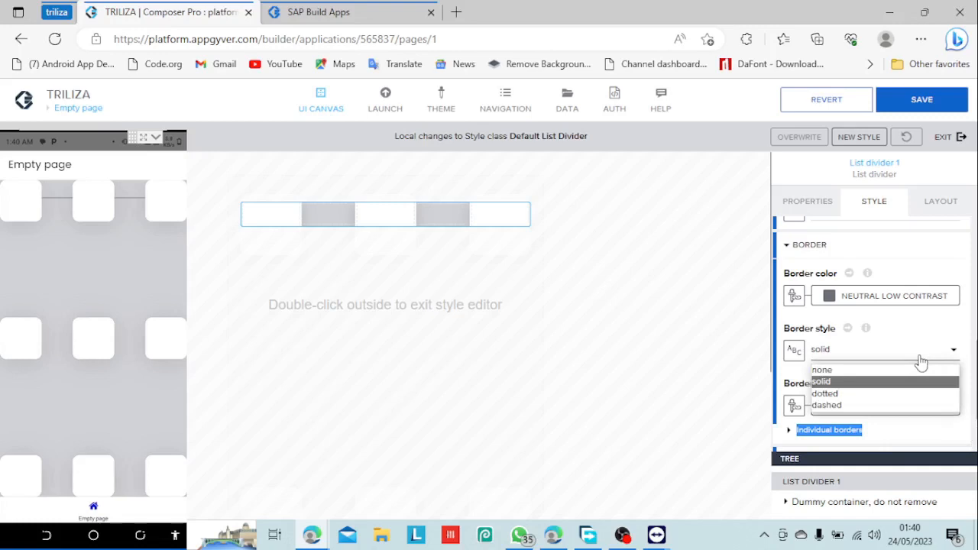
click(921, 362)
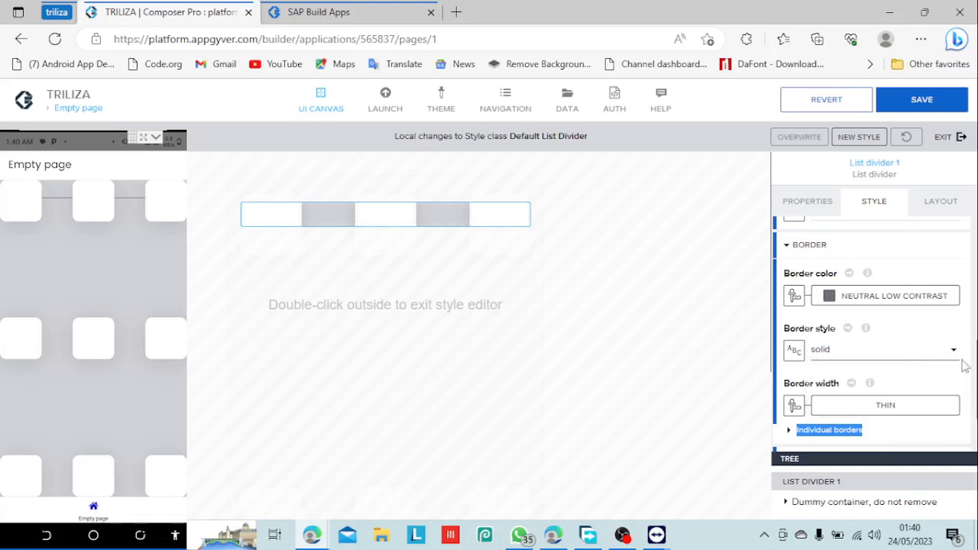
Step: Try the Extra thick and Medium border widths on List divider 1, and set the width to Thick
click(901, 409)
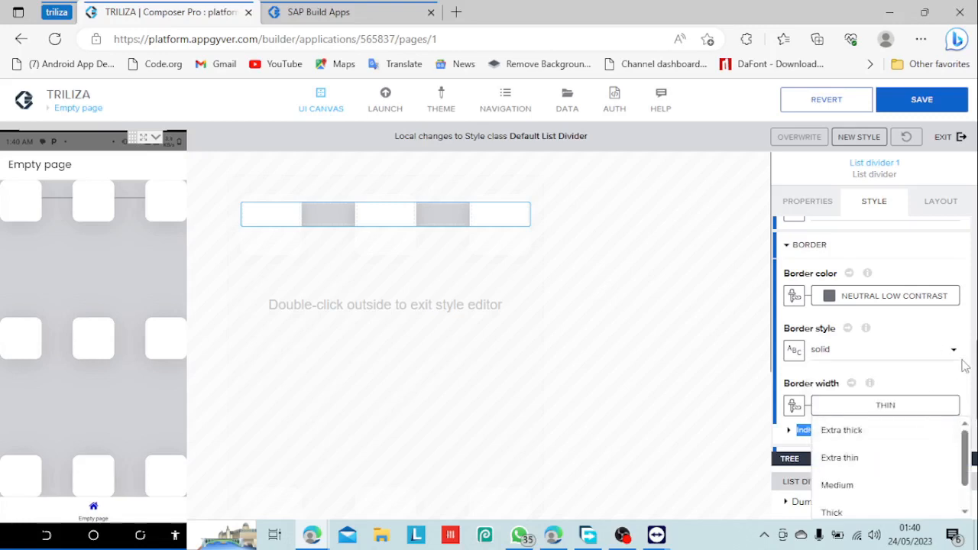
scroll(964, 365, down, 1)
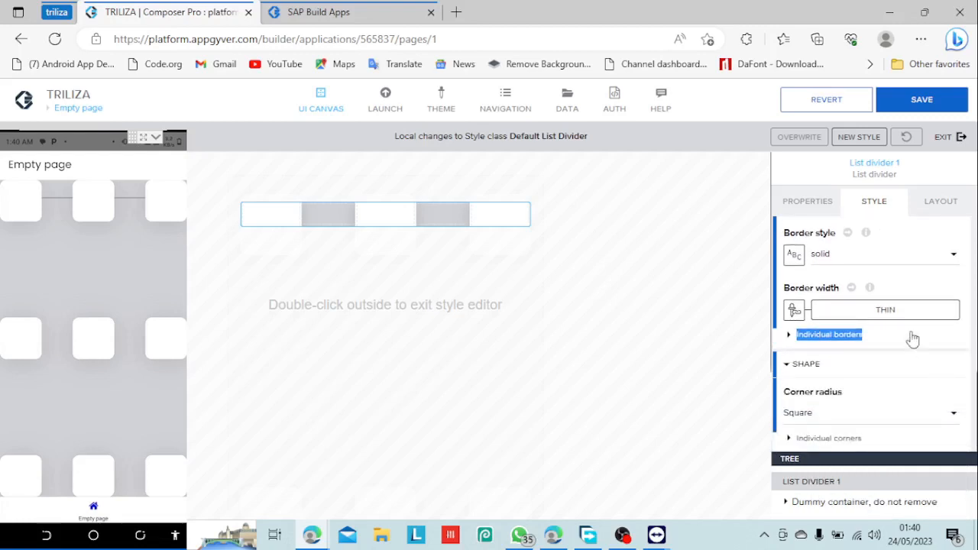
click(895, 313)
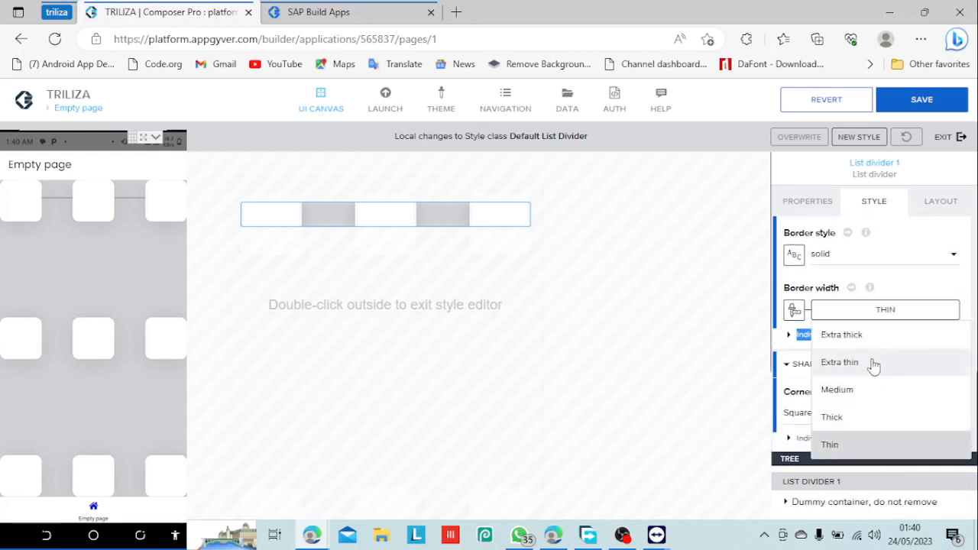
click(875, 336)
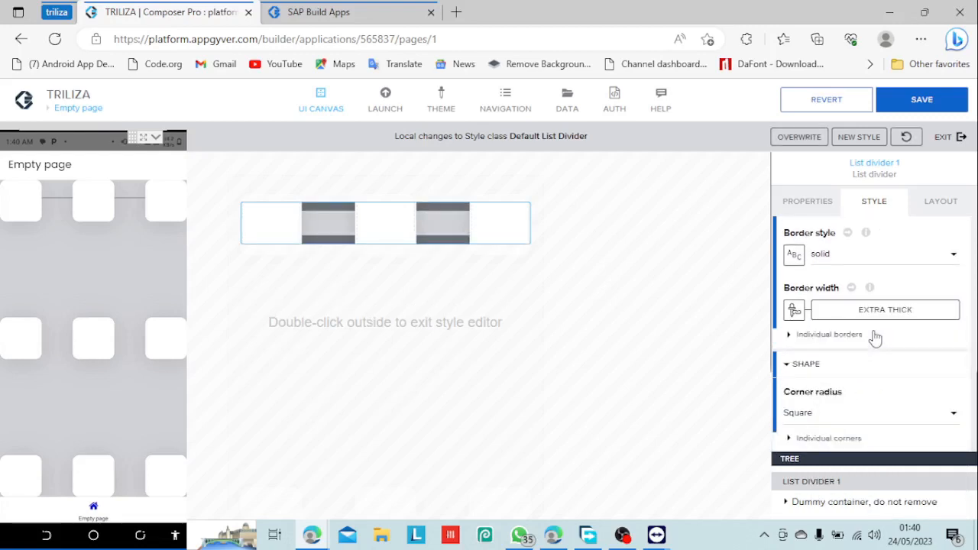
click(886, 313)
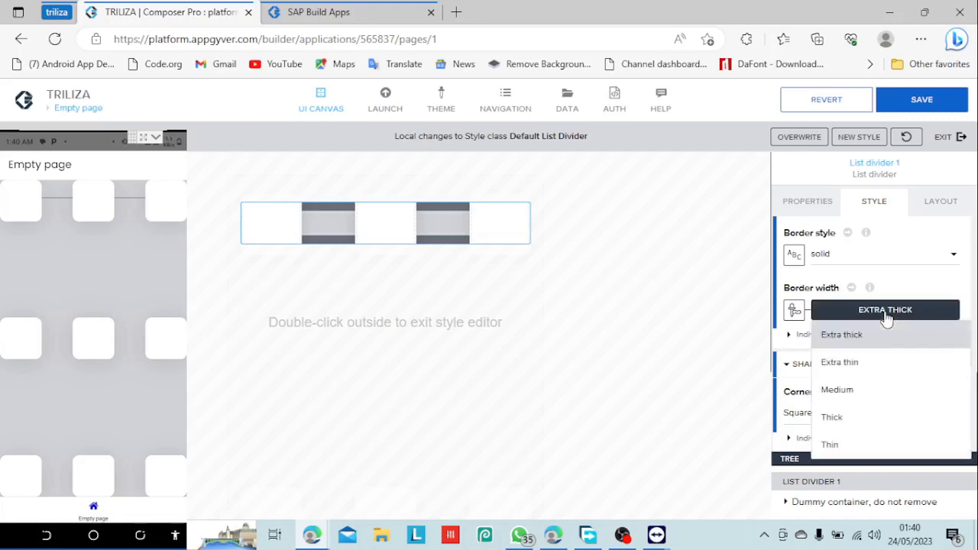
click(862, 391)
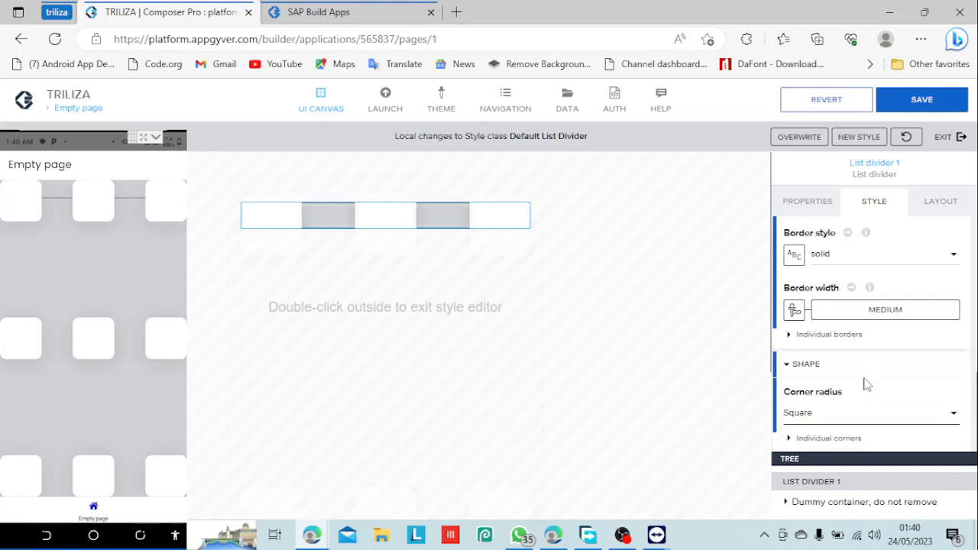
click(875, 313)
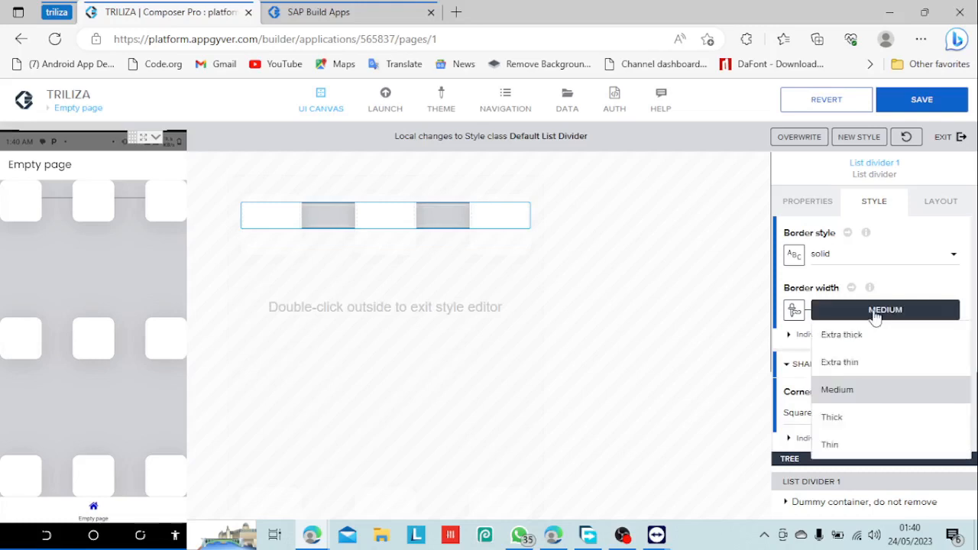
click(855, 420)
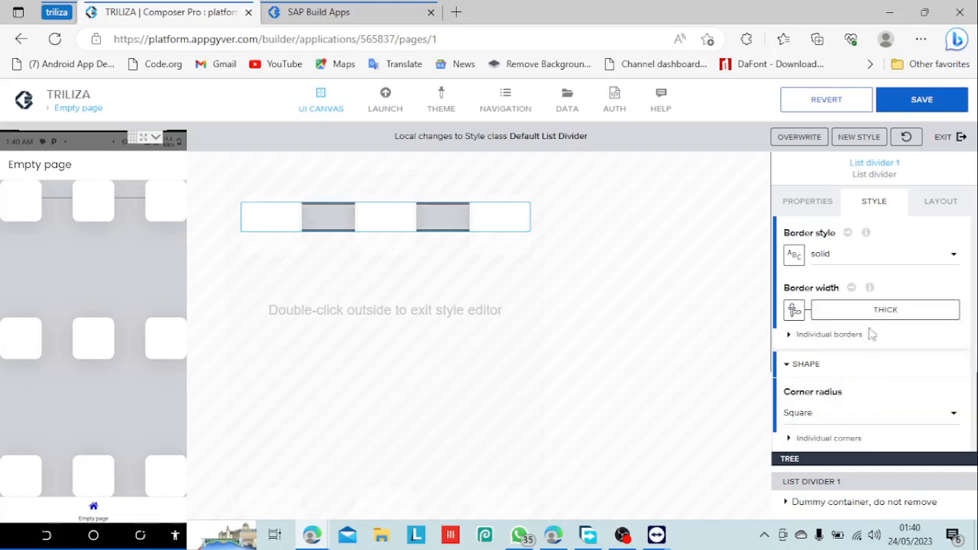
Step: Save the app with the Thick divider border and exit the style editor to the page canvas
click(947, 102)
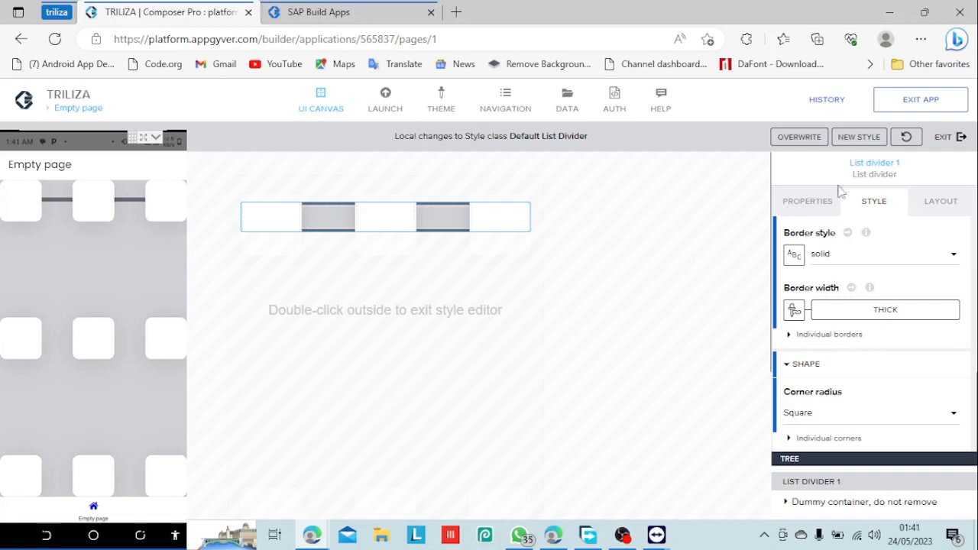
click(947, 137)
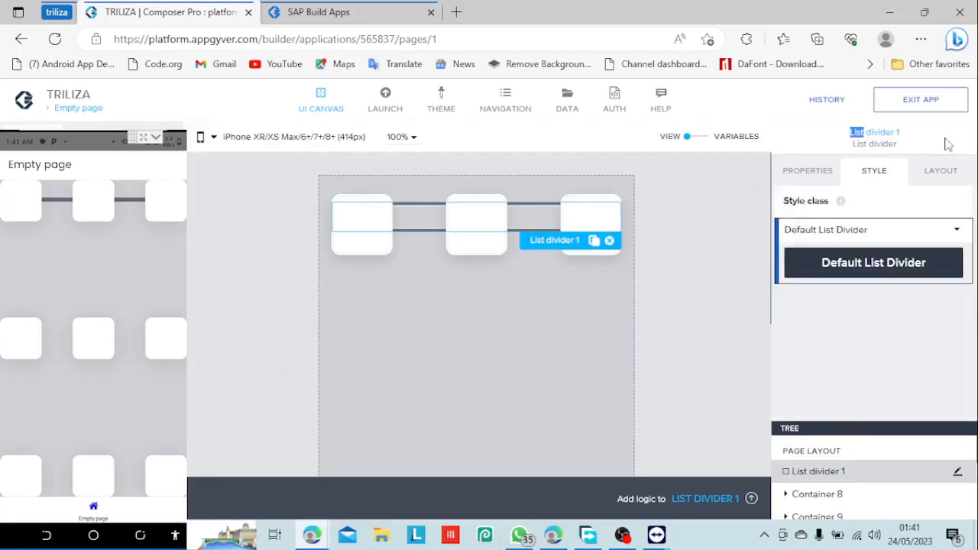
click(684, 290)
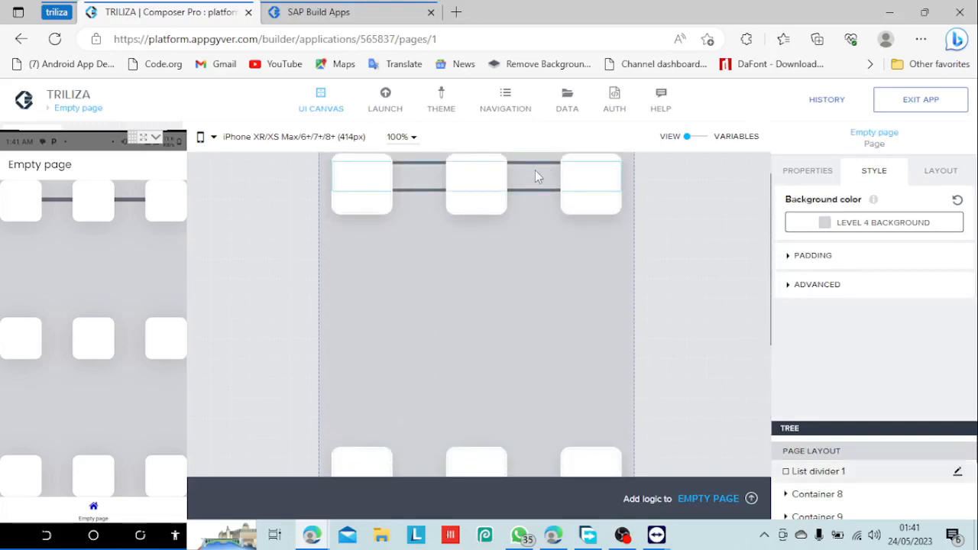
Step: Duplicate List divider 1 and open the position settings of the copy, List divider 2
click(587, 203)
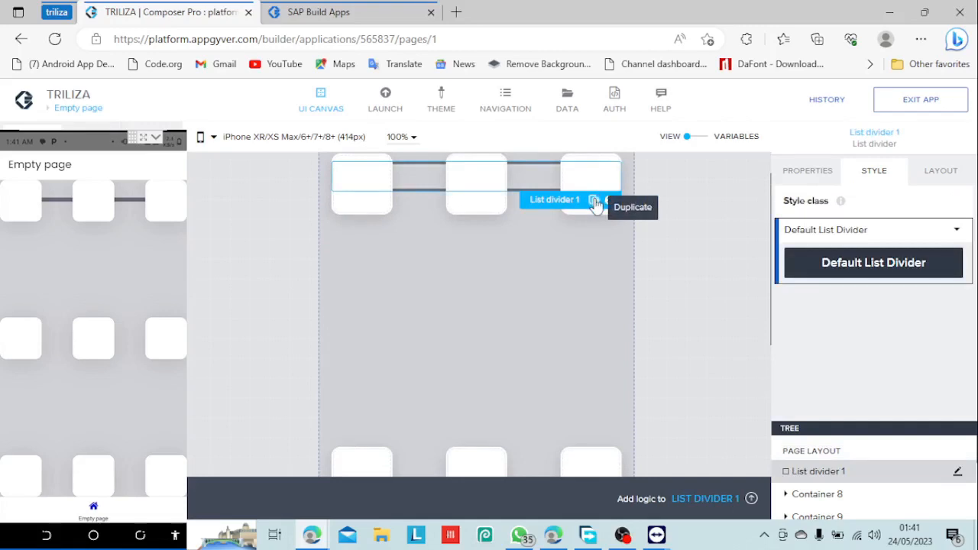
click(594, 206)
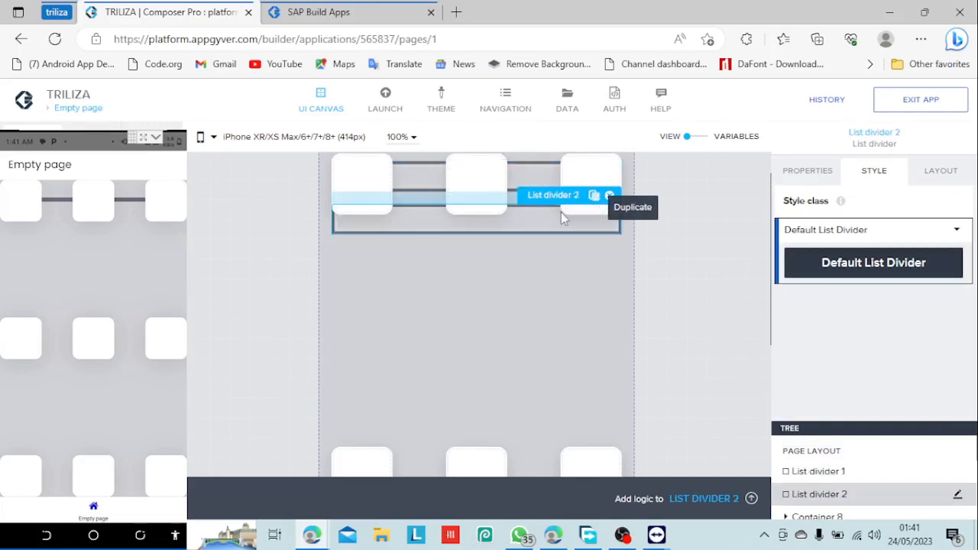
click(936, 170)
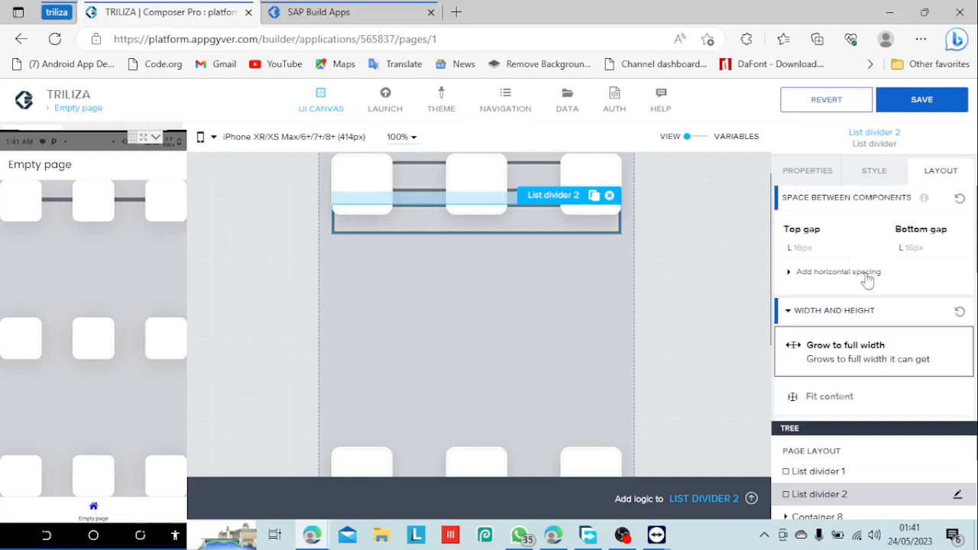
click(857, 312)
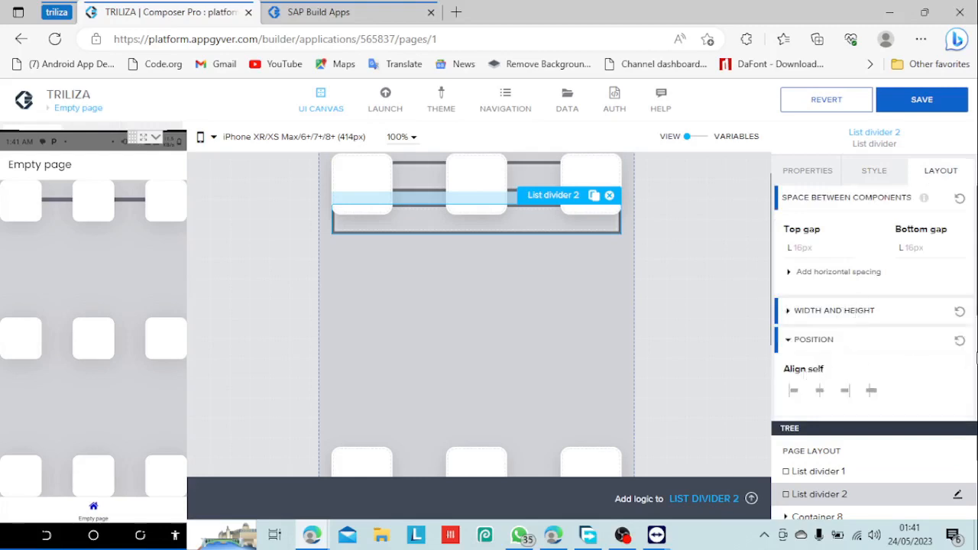
scroll(890, 365, down, 3)
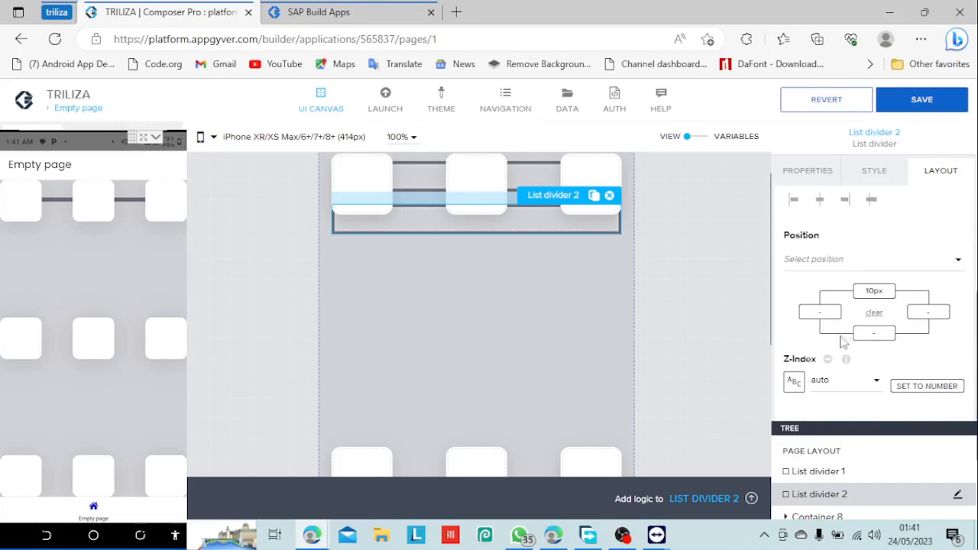
Step: Copy the top position formula of Container 6, (systemVars.dimensions.viewport.height-80)/2, and leave its formula editor
click(585, 464)
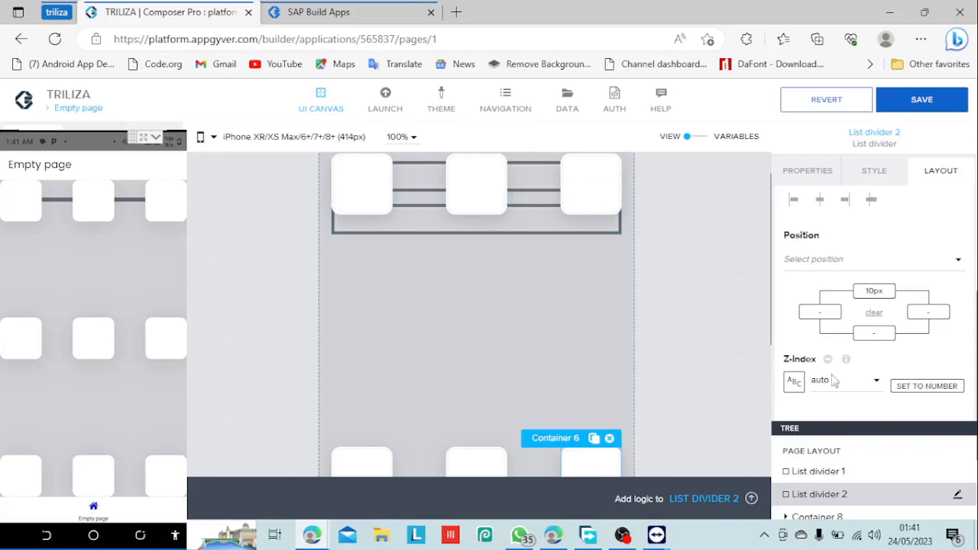
click(871, 304)
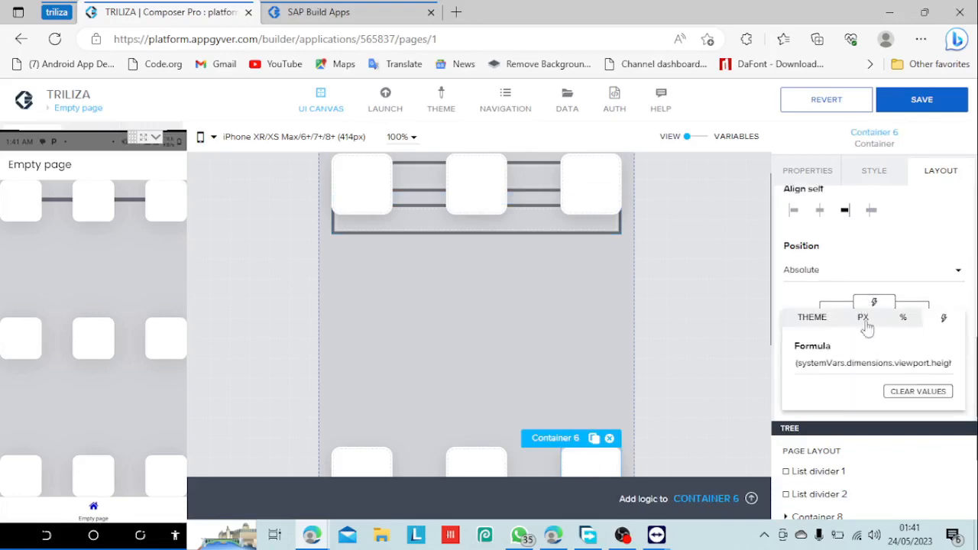
click(816, 368)
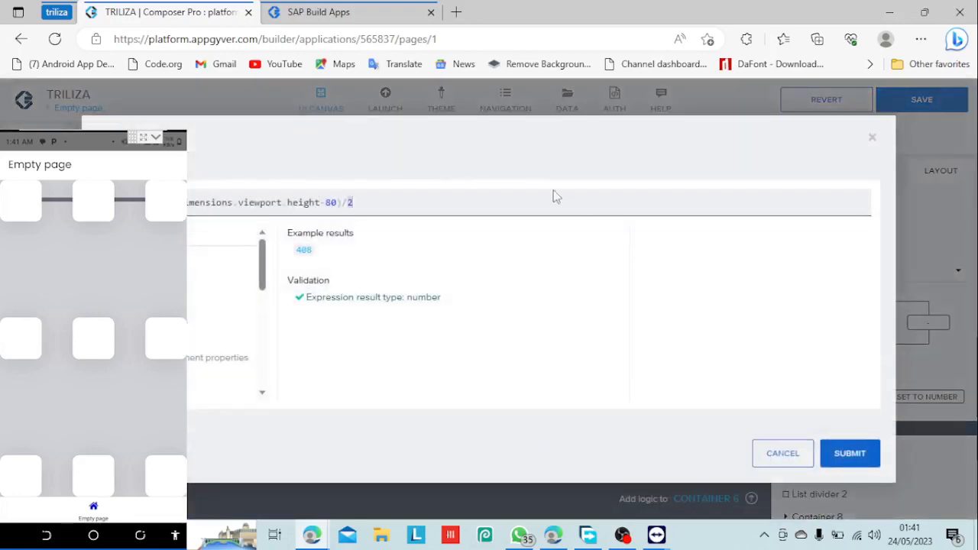
key(ctrl+a)
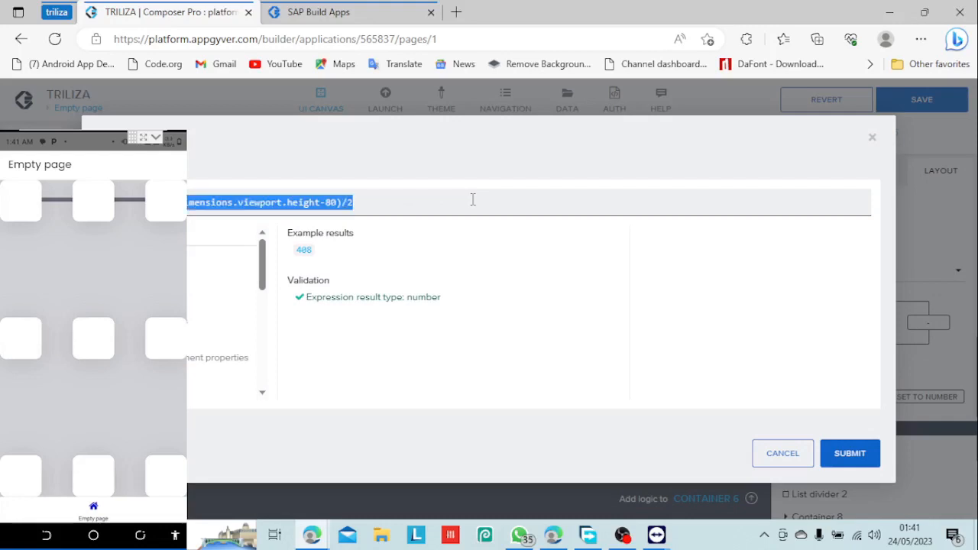
click(872, 140)
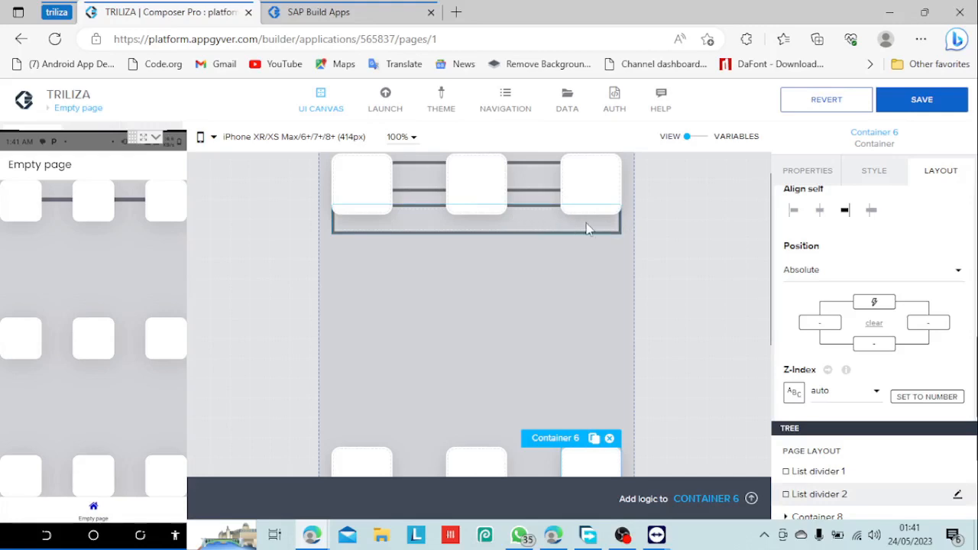
Step: Switch List divider 2's top position to a formula and insert (systemVars.dimensions.viewport.height-80)/2 before the 10
click(505, 215)
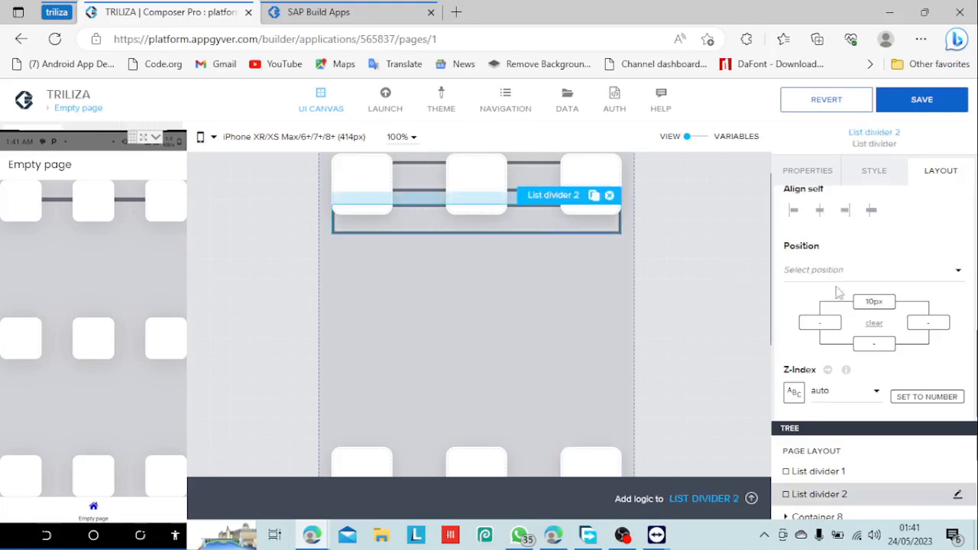
click(873, 303)
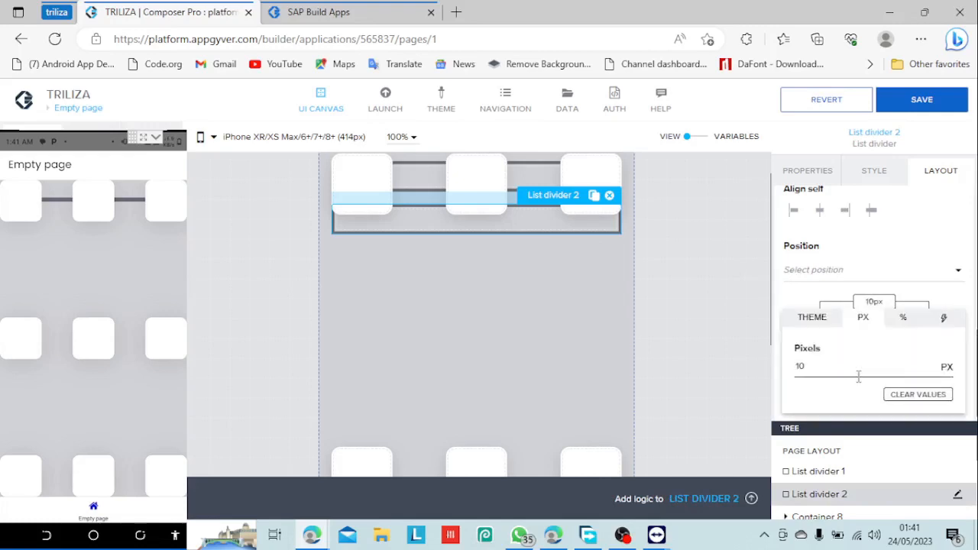
click(942, 321)
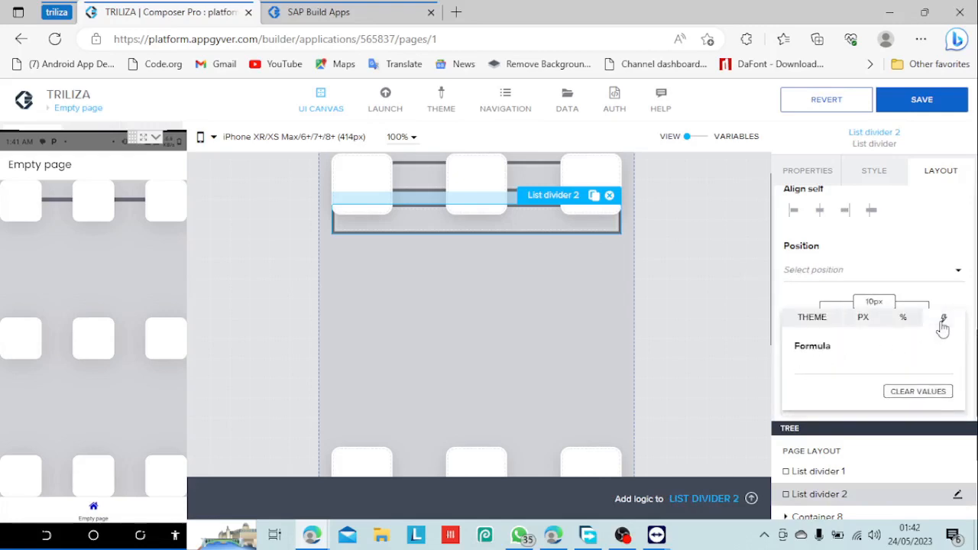
click(844, 373)
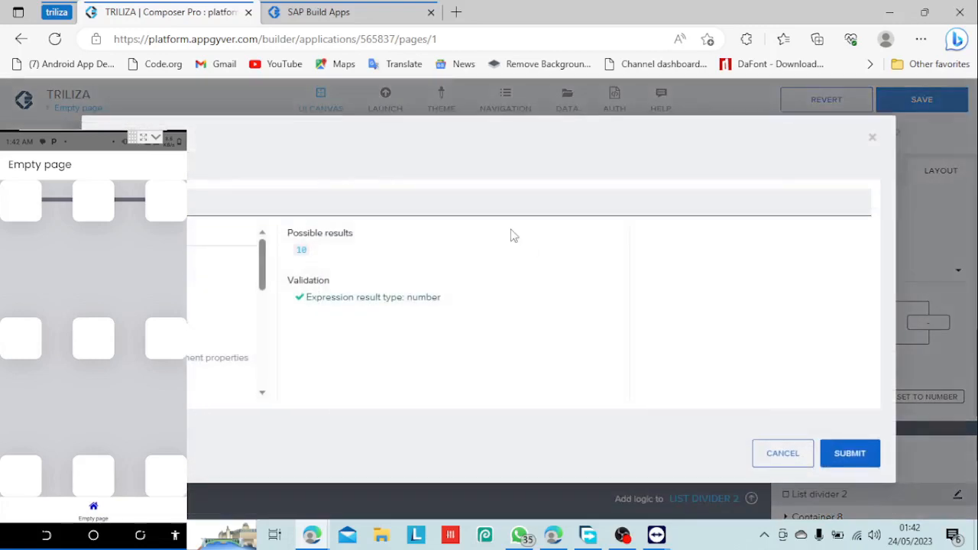
click(399, 199)
key(Home)
text((systemVars.dimensions.viewport.height-80)/2)
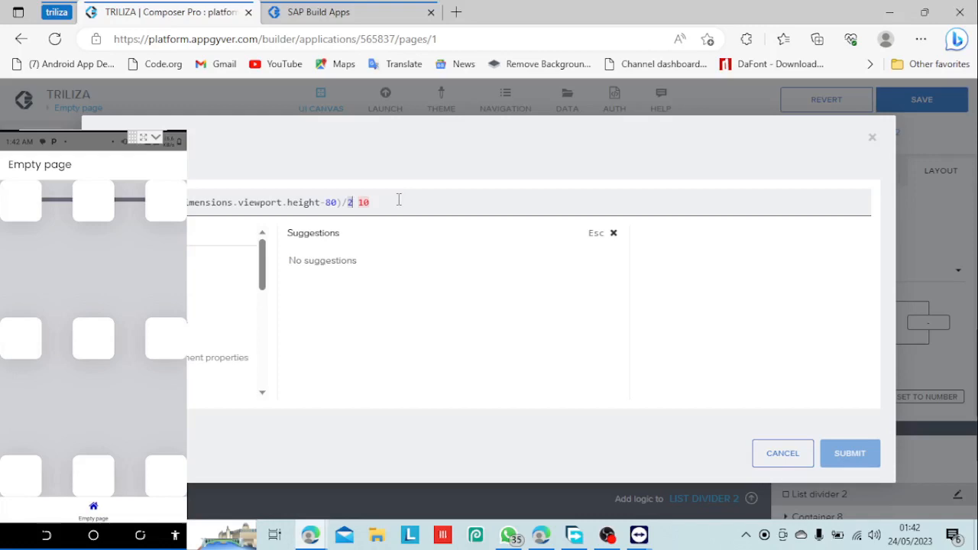
Step: Complete the formula as ((systemVars.dimensions.viewport.height-80)/2) + 10, compare with the web preview, and submit it
text())
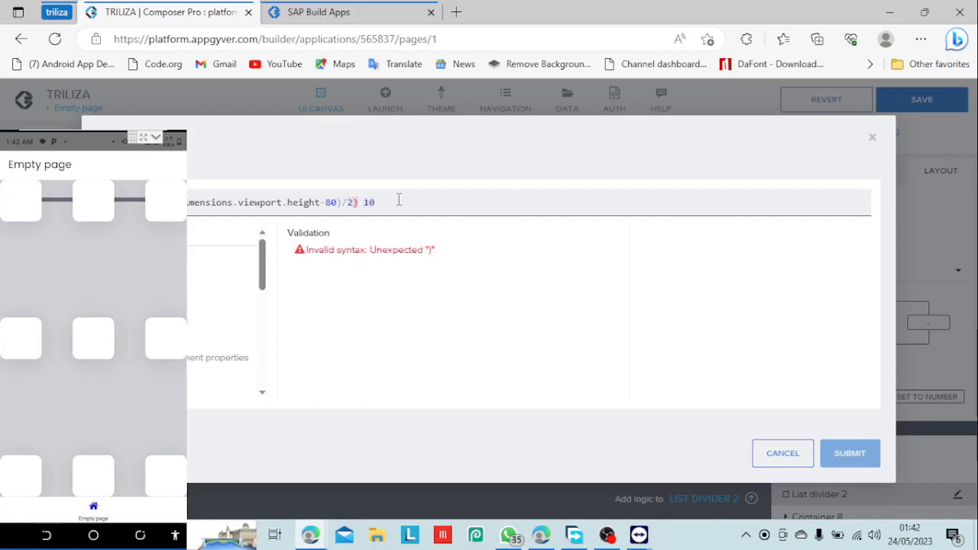
text(()
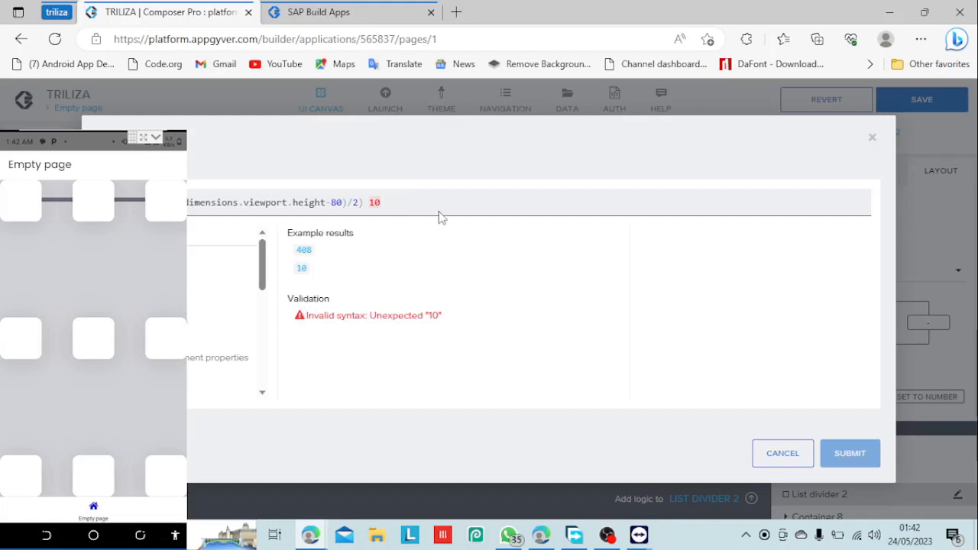
click(367, 203)
text(-)
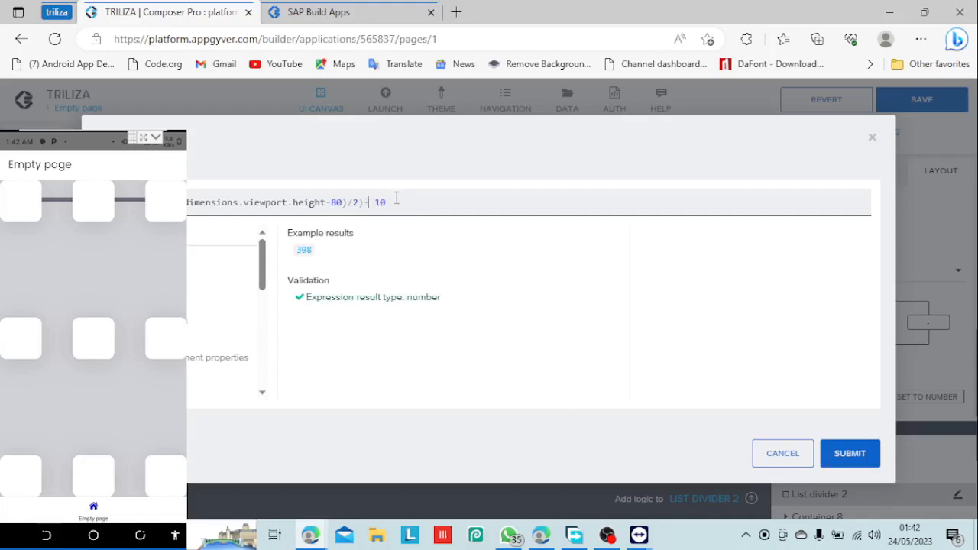
key(BackSpace)
text(+)
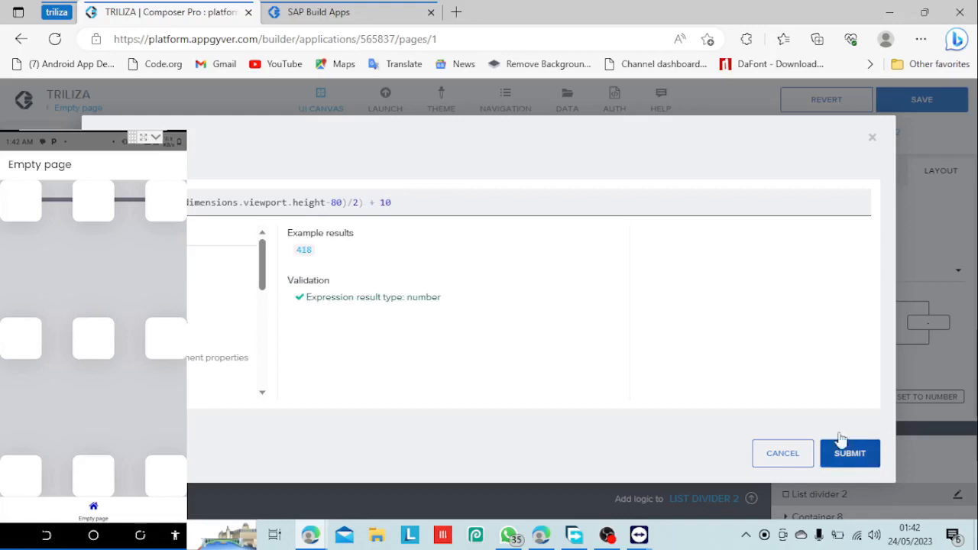
click(348, 9)
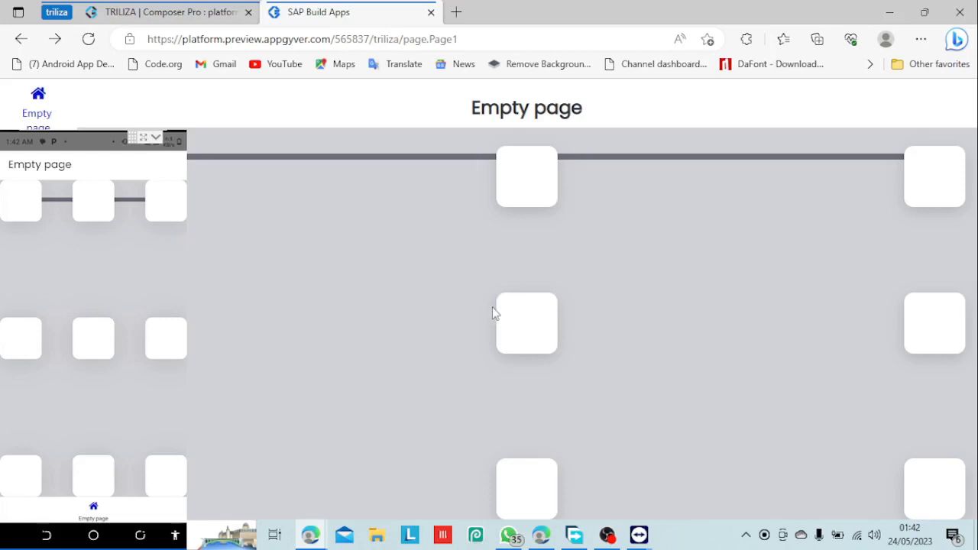
click(168, 11)
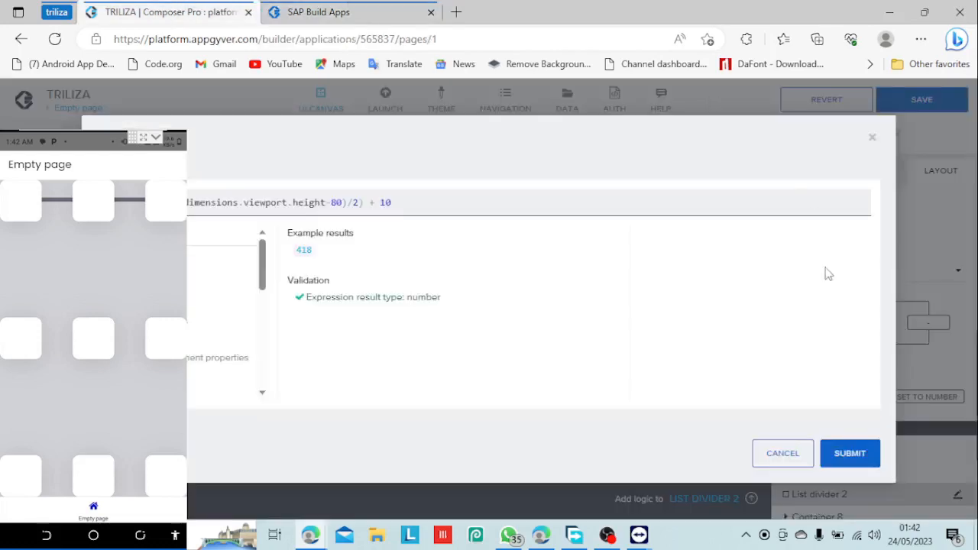
click(865, 458)
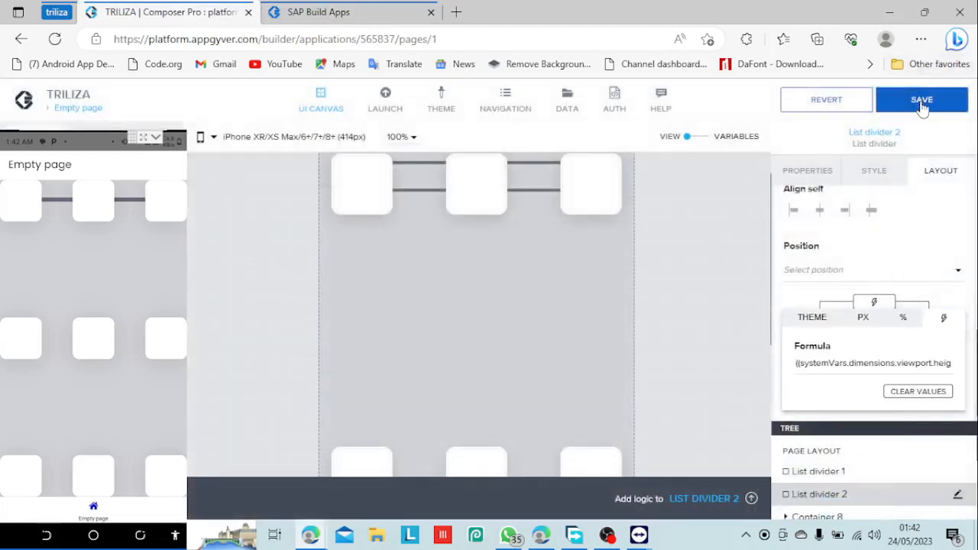
Step: Save the app and check the middle row's line in the web preview
click(922, 105)
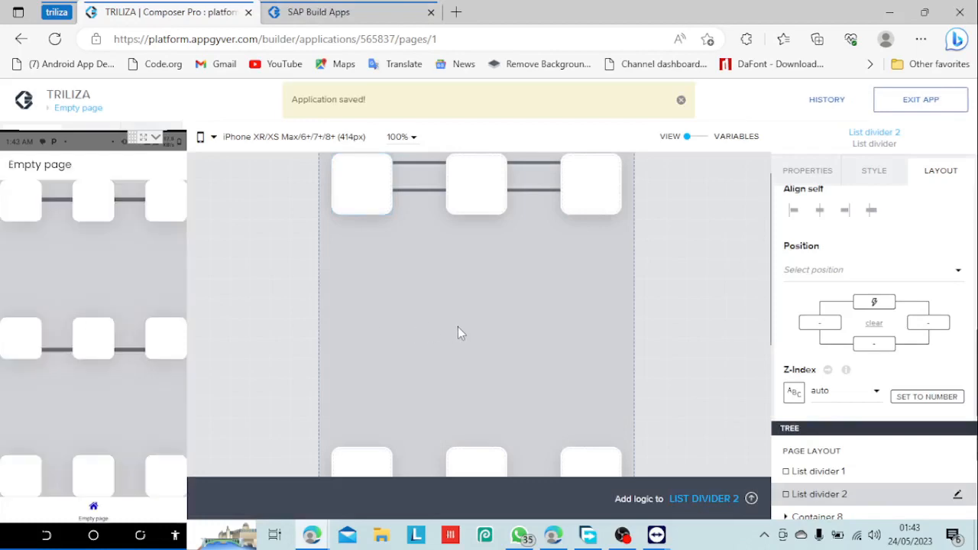
click(313, 11)
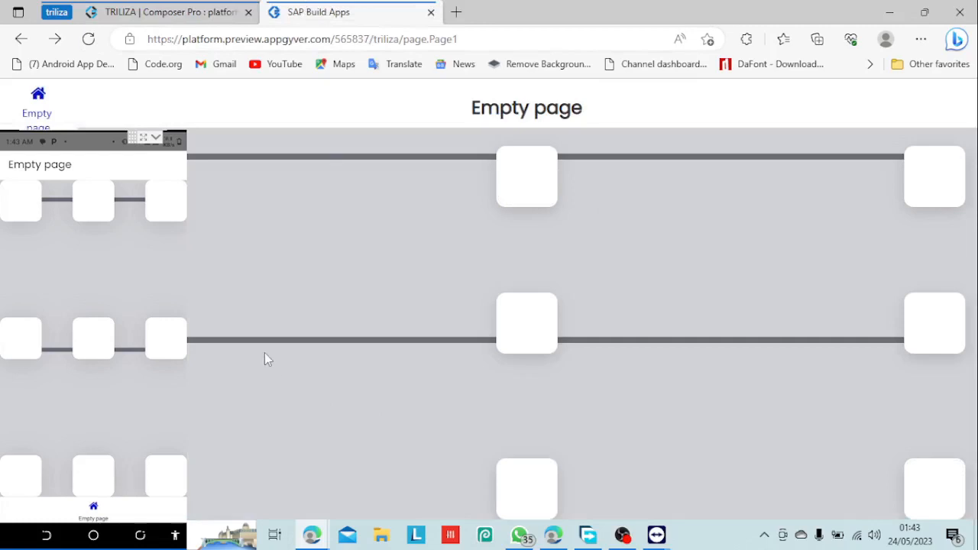
click(172, 11)
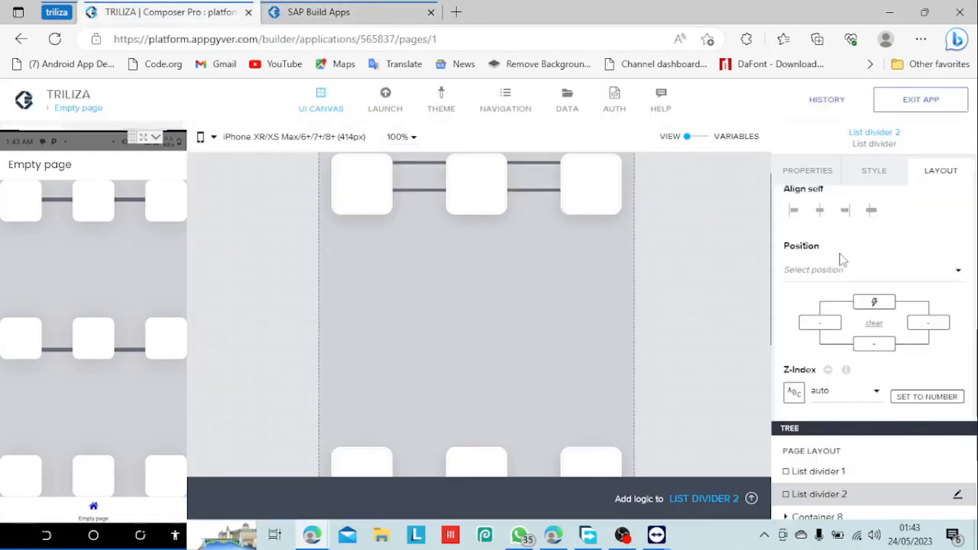
Step: Remove the + 10 offset from List divider 2's top position formula and submit the change
click(871, 306)
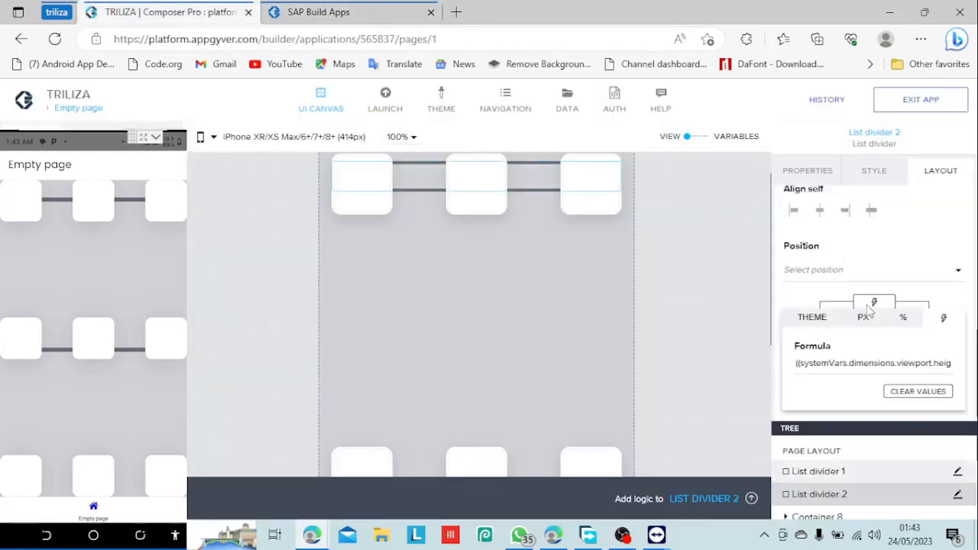
click(871, 366)
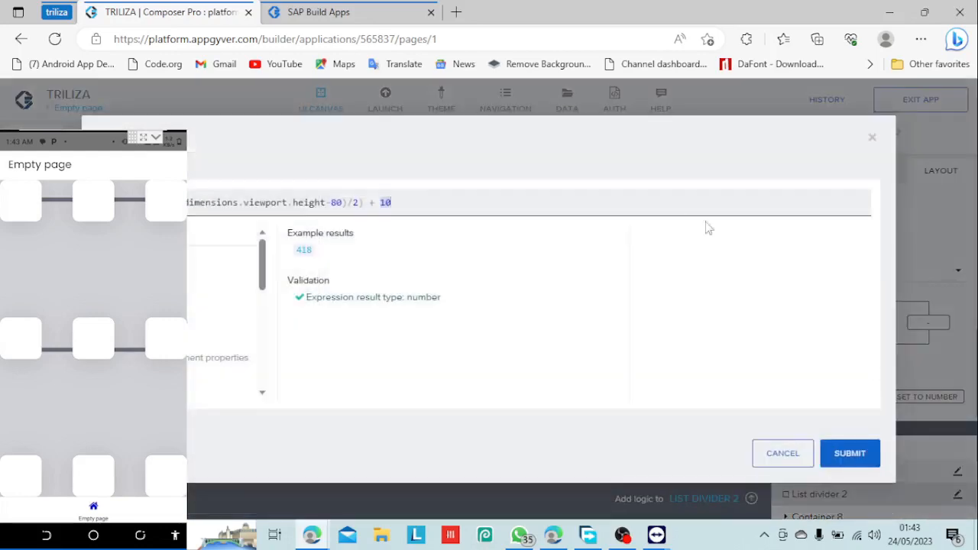
key(BackSpace)
key(BackSpace)
key(BackSpace)
key(BackSpace)
key(BackSpace)
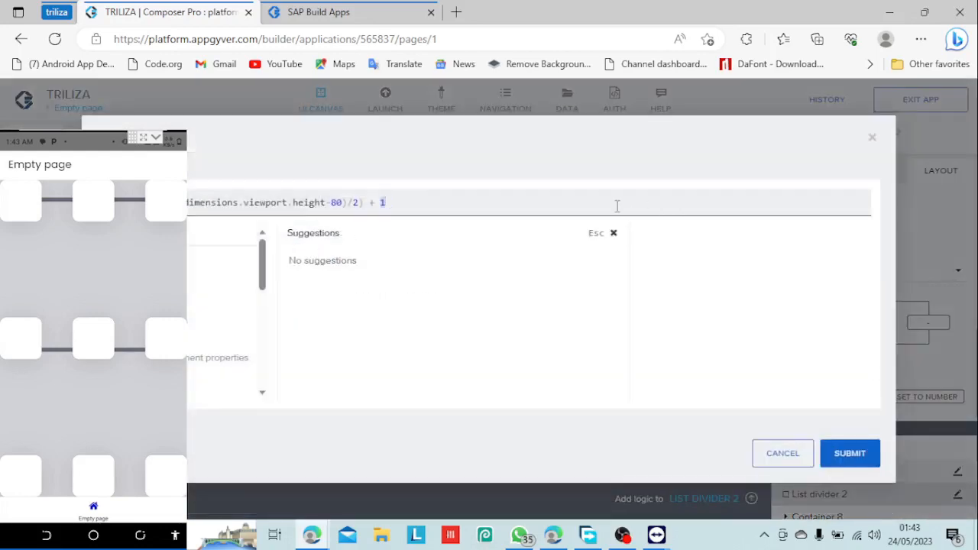
click(836, 457)
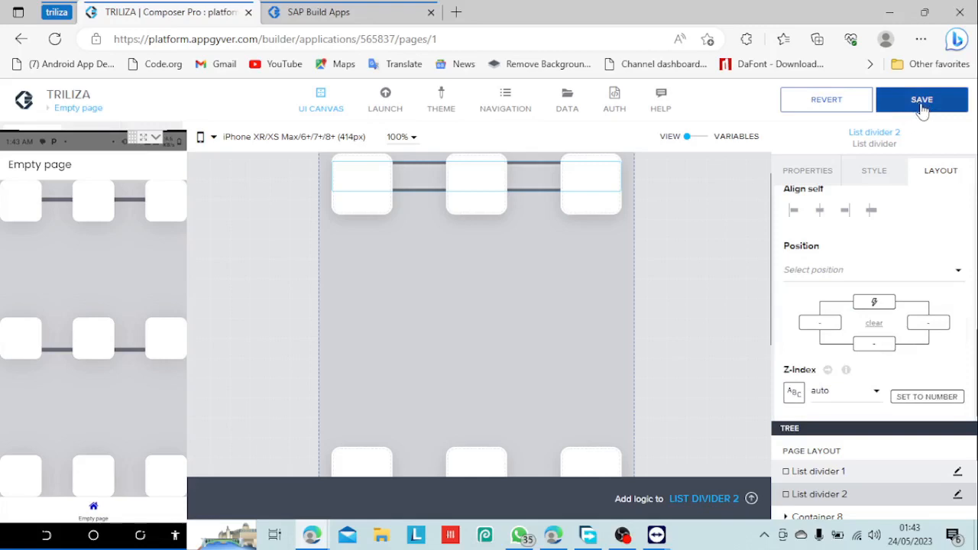
Step: Save the app again and check List divider 2's new position in the web preview
click(921, 104)
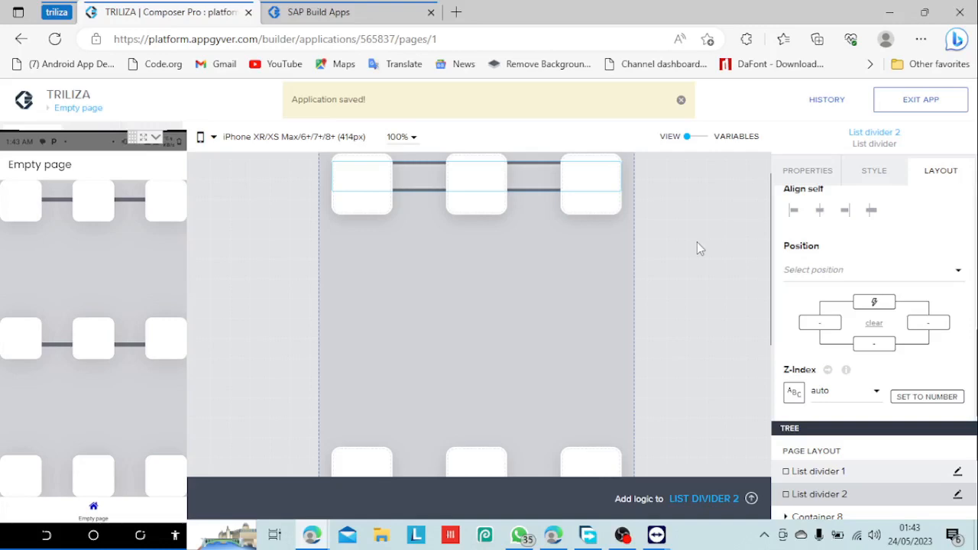
click(337, 7)
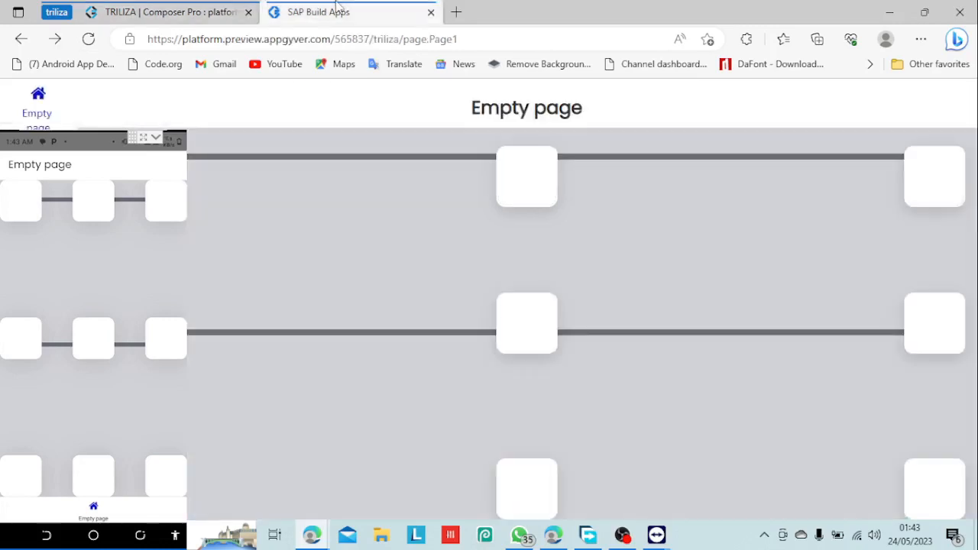
click(168, 11)
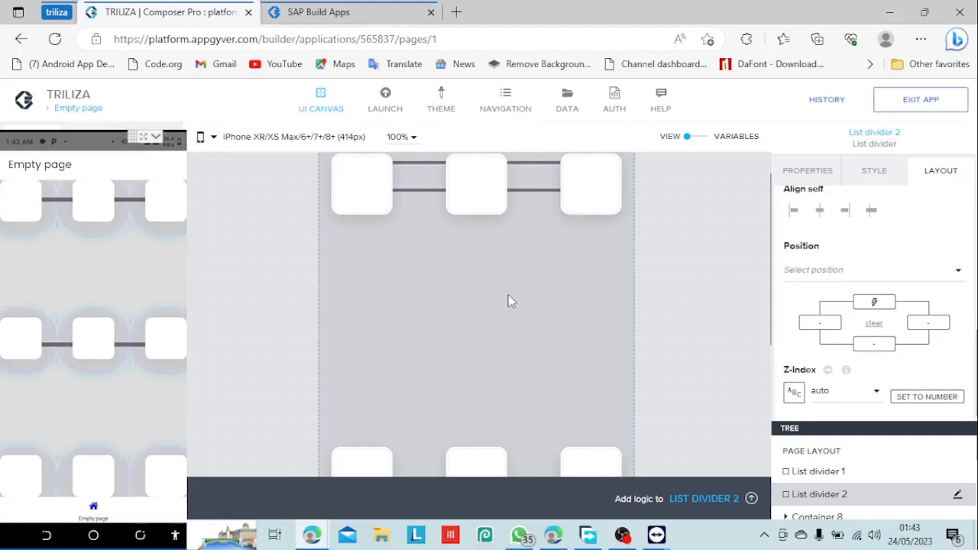
Step: Open List divider 2's top position formula for editing
click(872, 303)
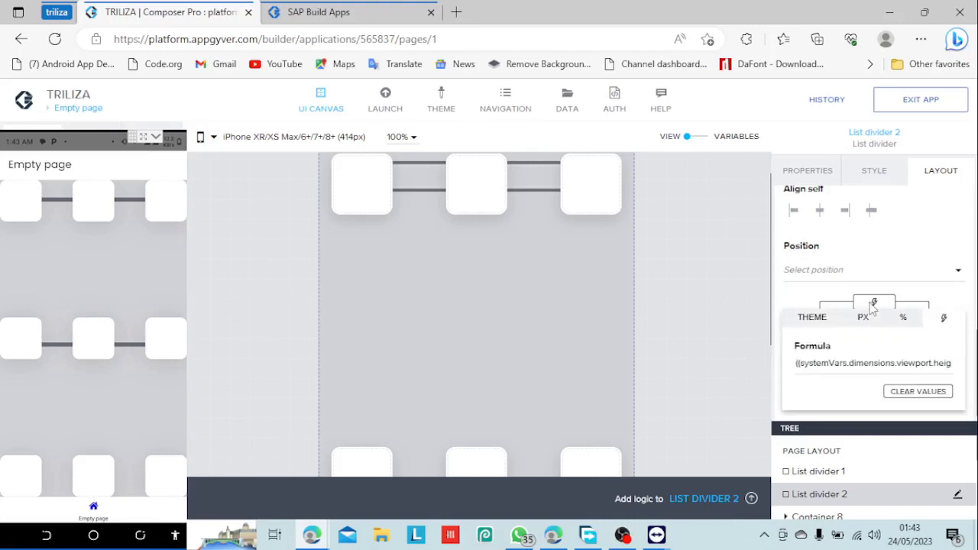
click(871, 362)
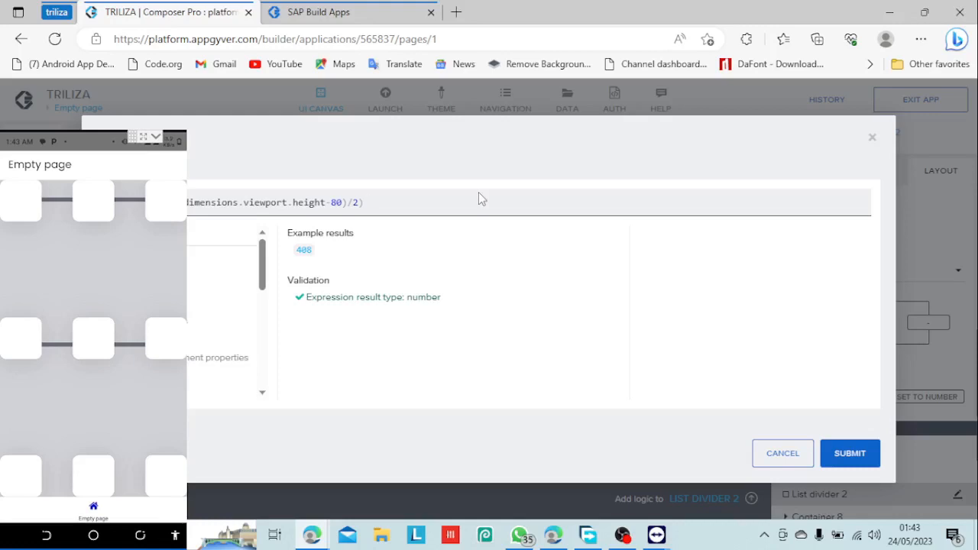
click(348, 202)
text(-10)
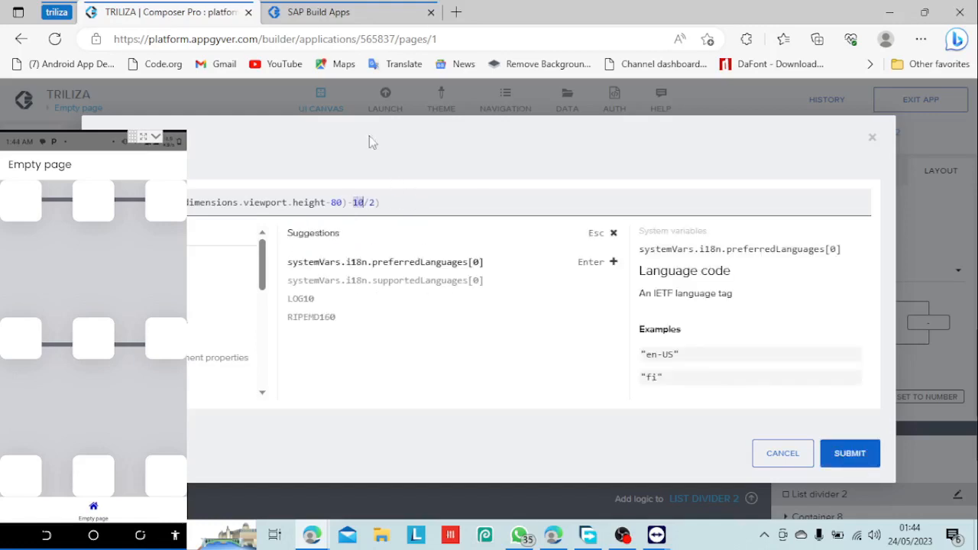
click(344, 14)
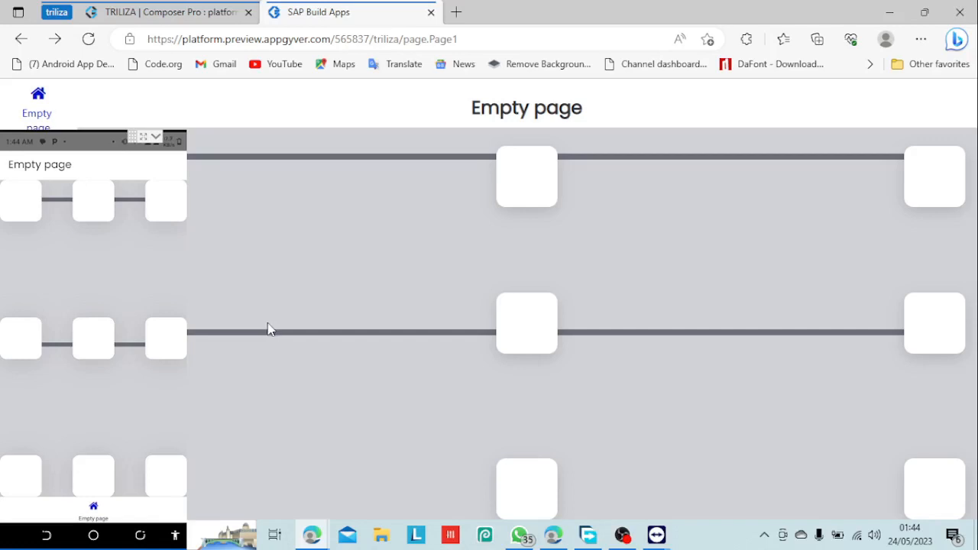
click(191, 9)
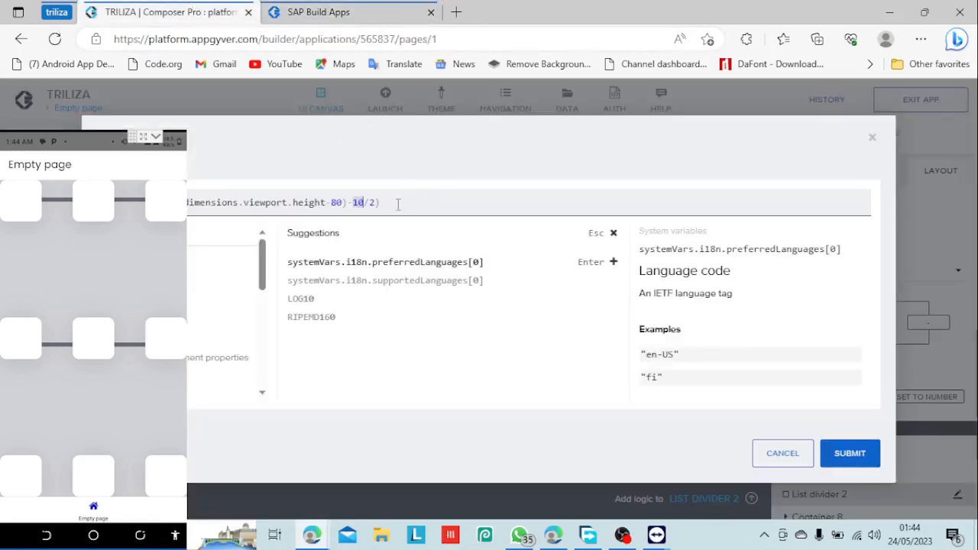
key(BackSpace)
key(BackSpace)
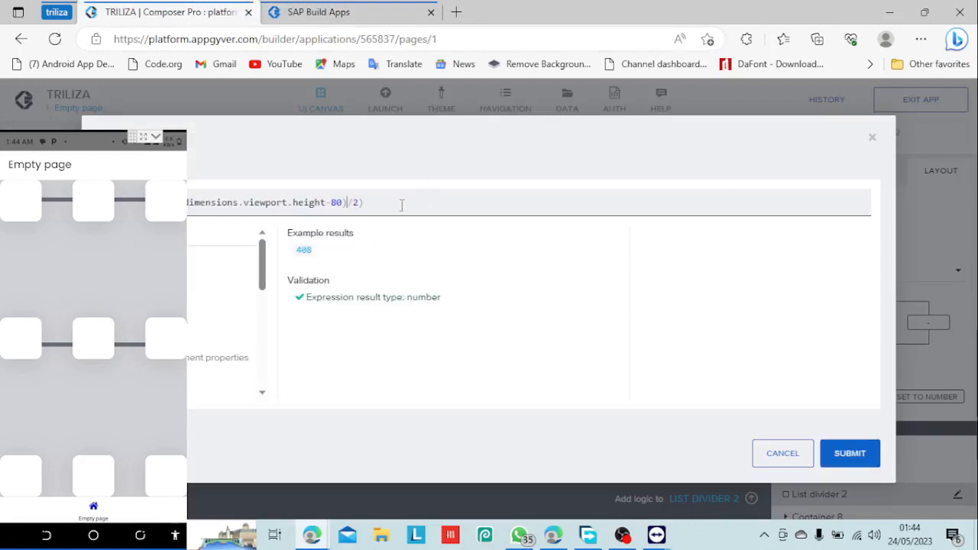
Step: Append -10 to the end of List divider 2's top position formula, after the division by 2, and submit it
click(401, 205)
text(-)
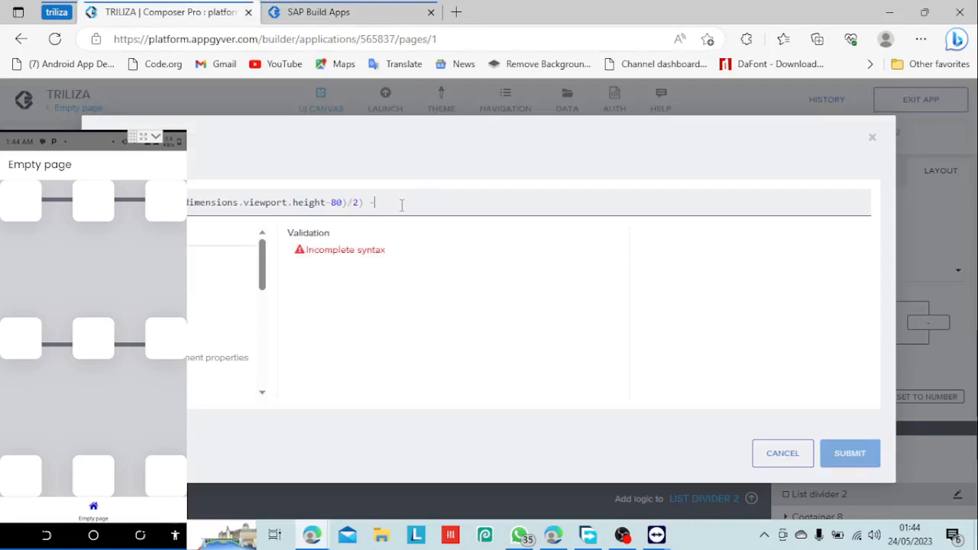
text(10)
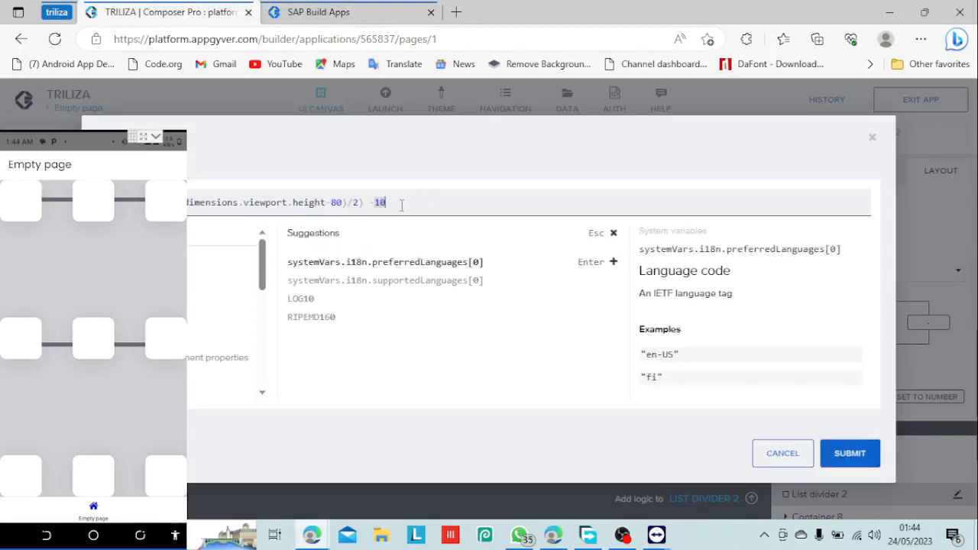
click(842, 455)
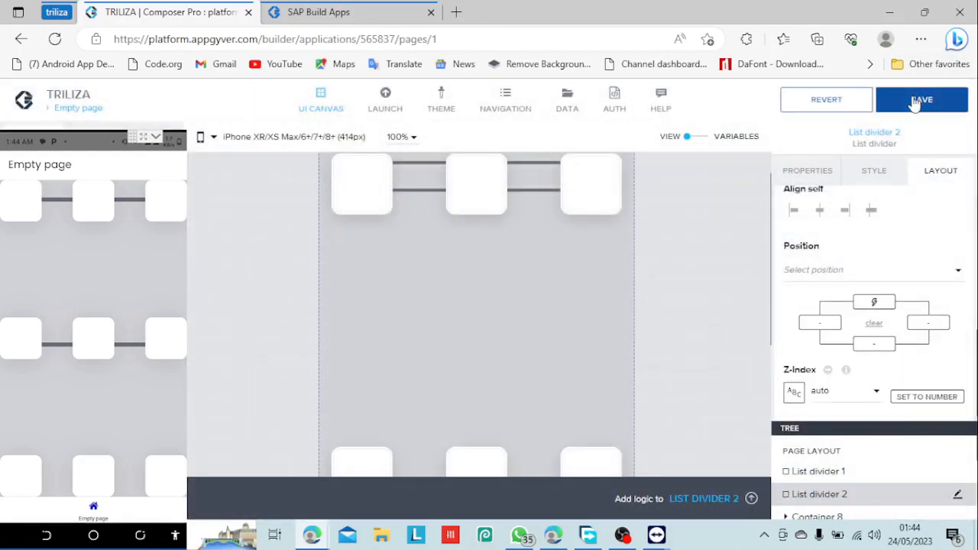
Step: Save the app, check the middle row's line against its squares in the web preview, and return to the builder
click(920, 100)
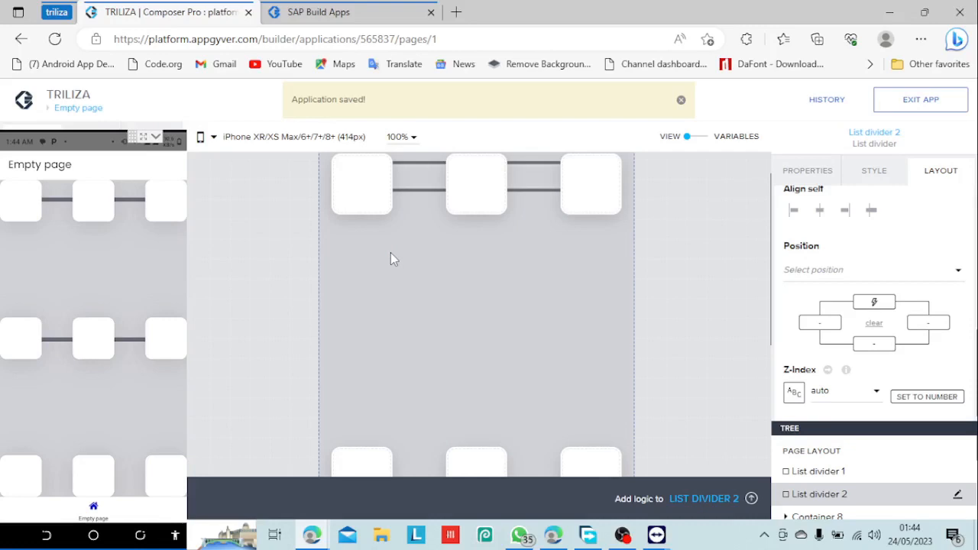
click(313, 11)
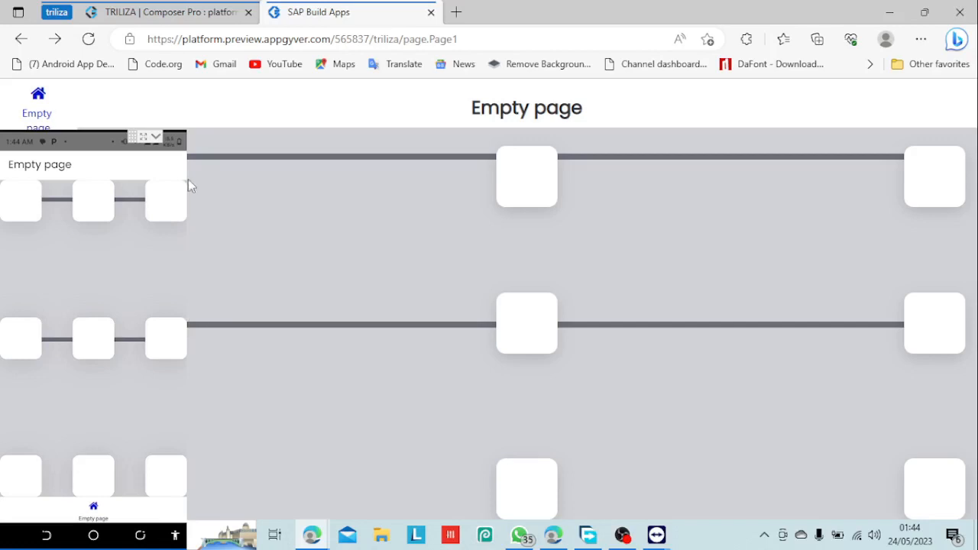
click(194, 17)
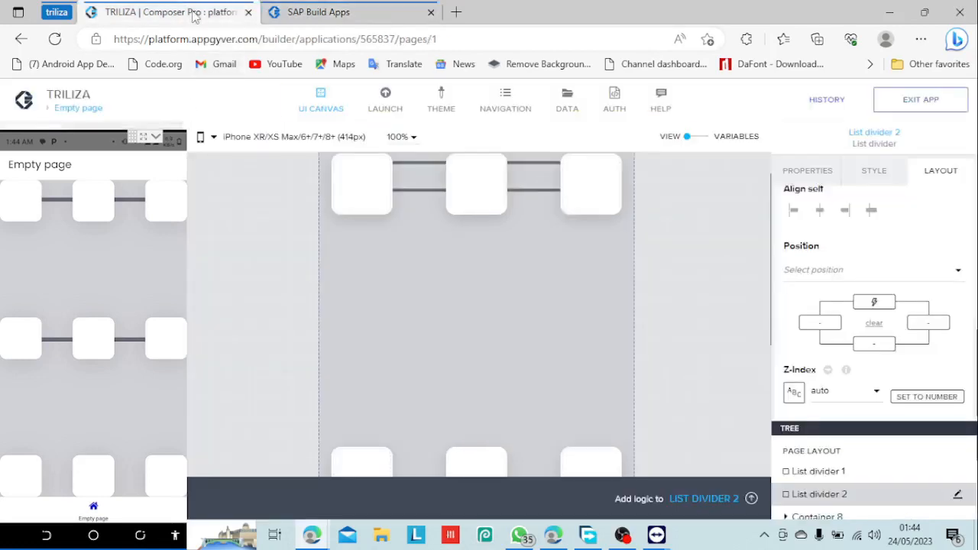
Step: Duplicate List divider 2 on the page canvas
click(739, 337)
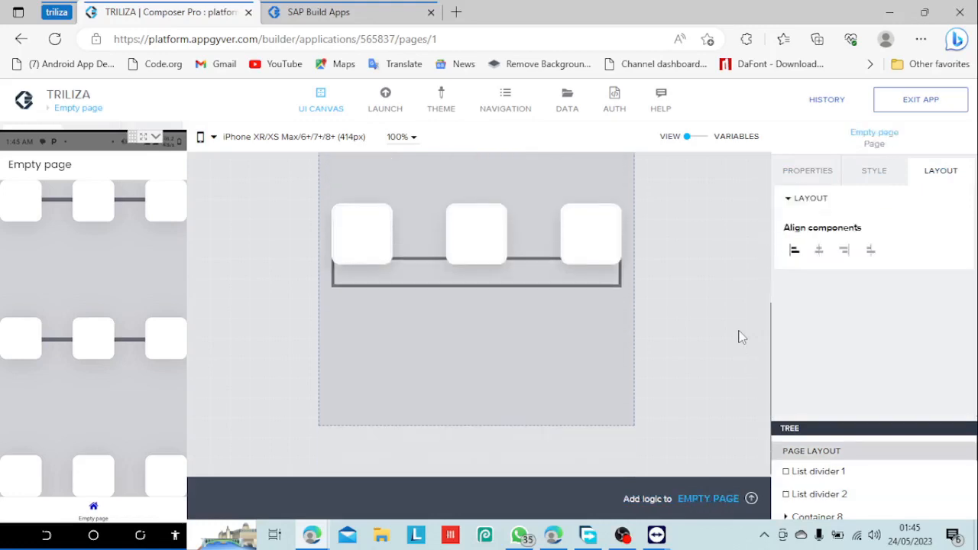
click(563, 282)
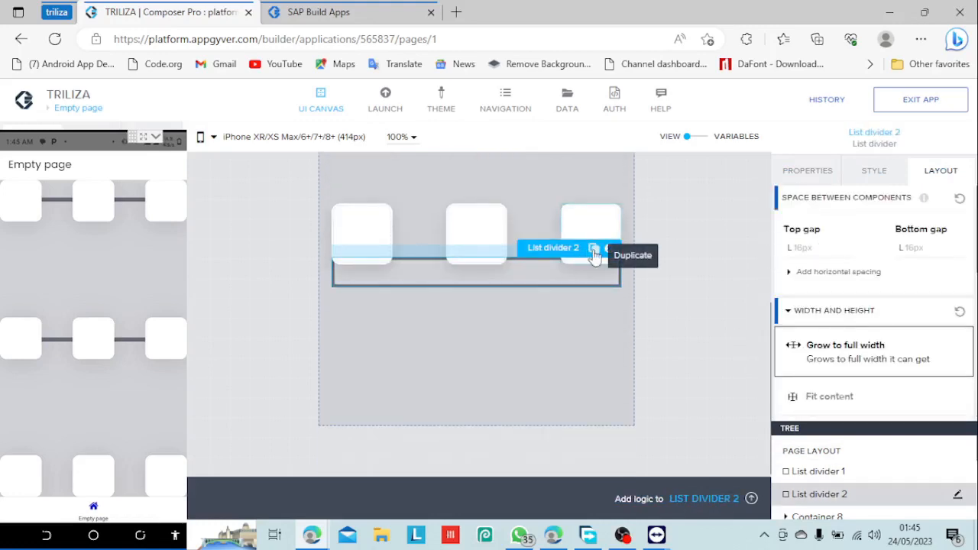
click(594, 249)
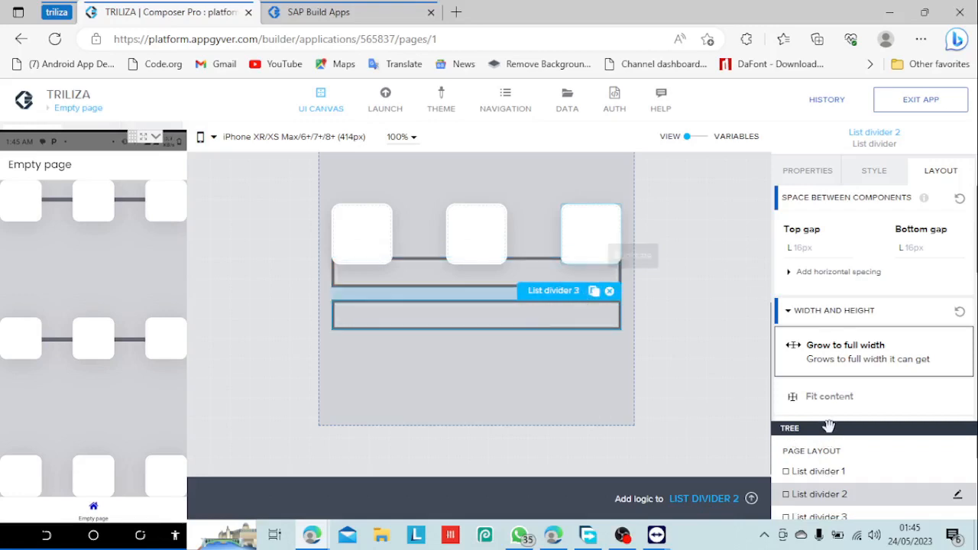
Step: Copy Container 8's top position formula, systemVars.dimensions.viewport.height-80, and close its editor without changes
drag(828, 429, 828, 348)
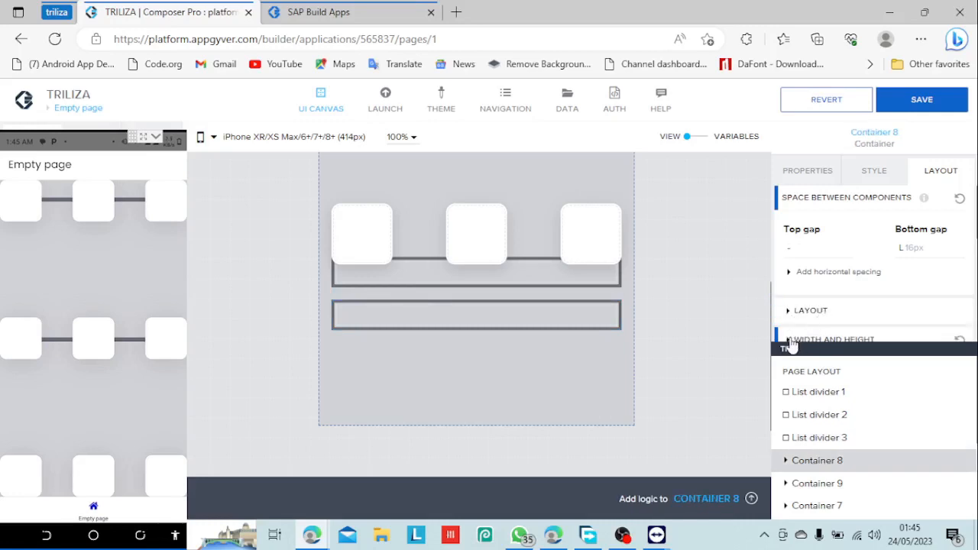
scroll(940, 279, down, 5)
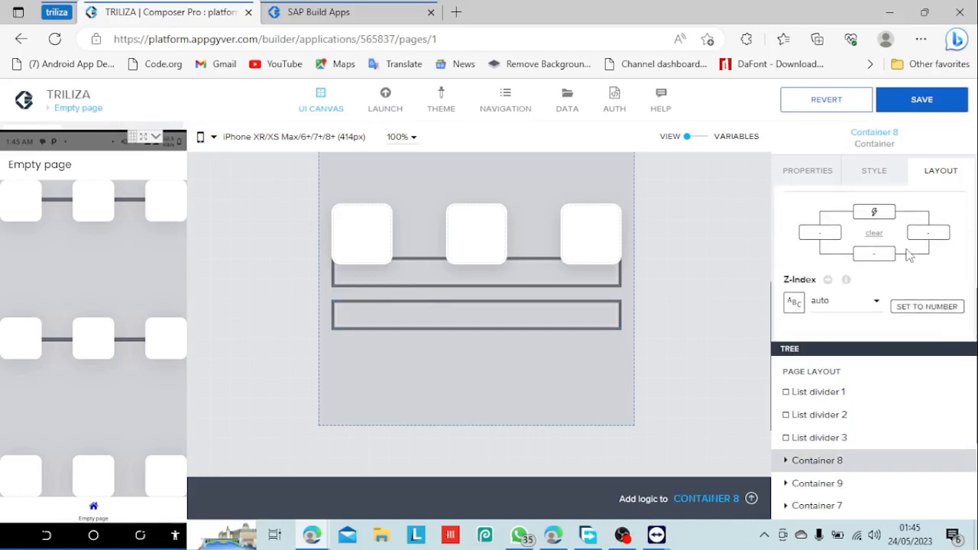
click(874, 213)
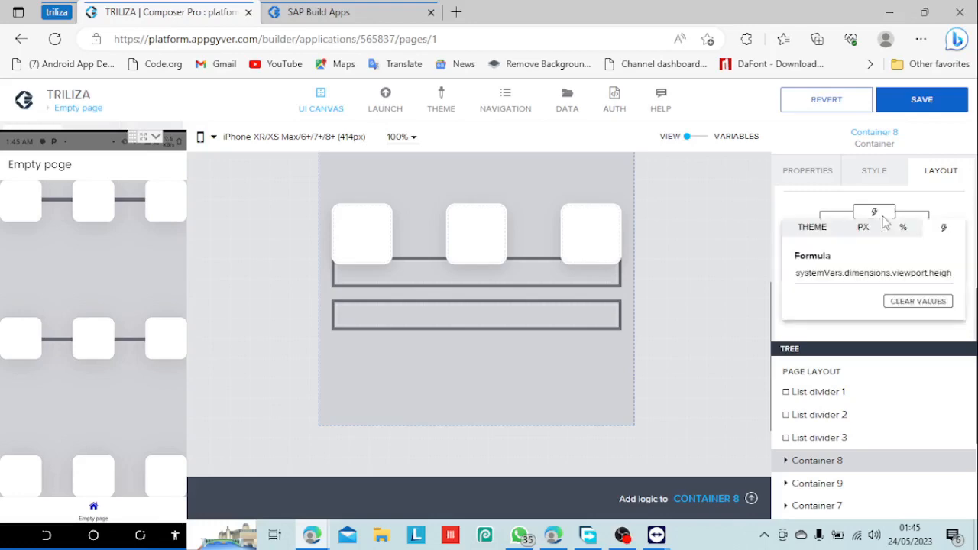
click(842, 275)
triple_click(680, 205)
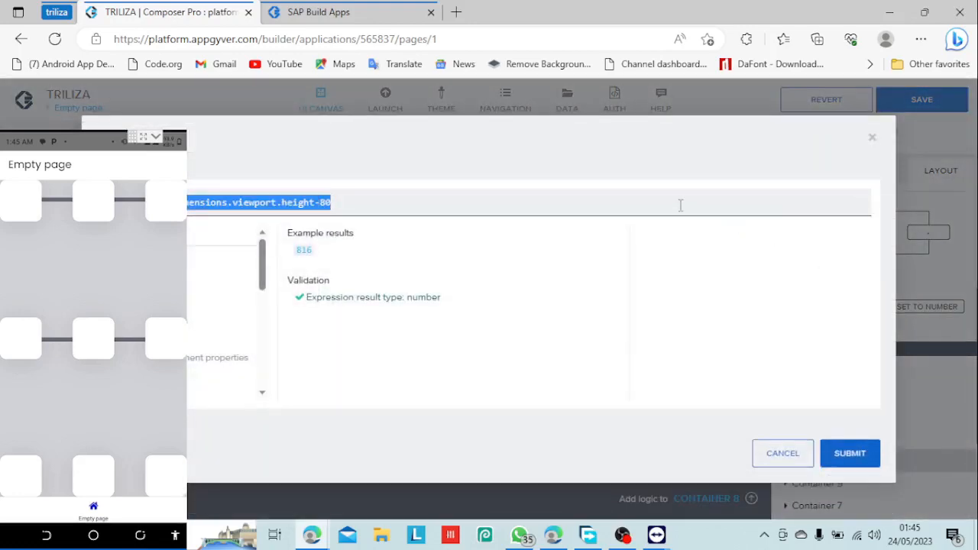
click(871, 136)
Step: Replace List divider 3's top position formula with the copied systemVars.dimensions.viewport.height-80 and submit it
click(815, 430)
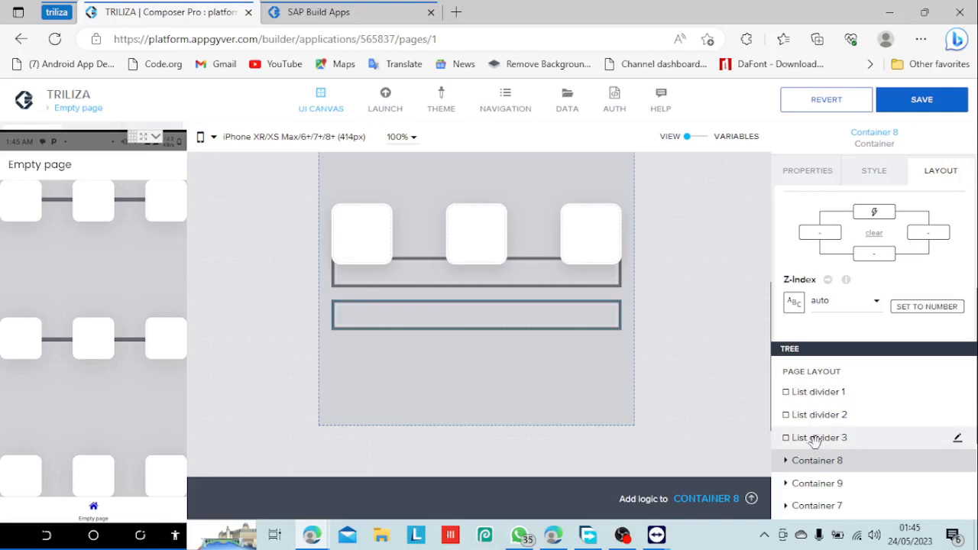
mouse_move(814, 441)
mouse_down()
mouse_move(838, 445)
mouse_move(816, 442)
mouse_move(823, 439)
mouse_up()
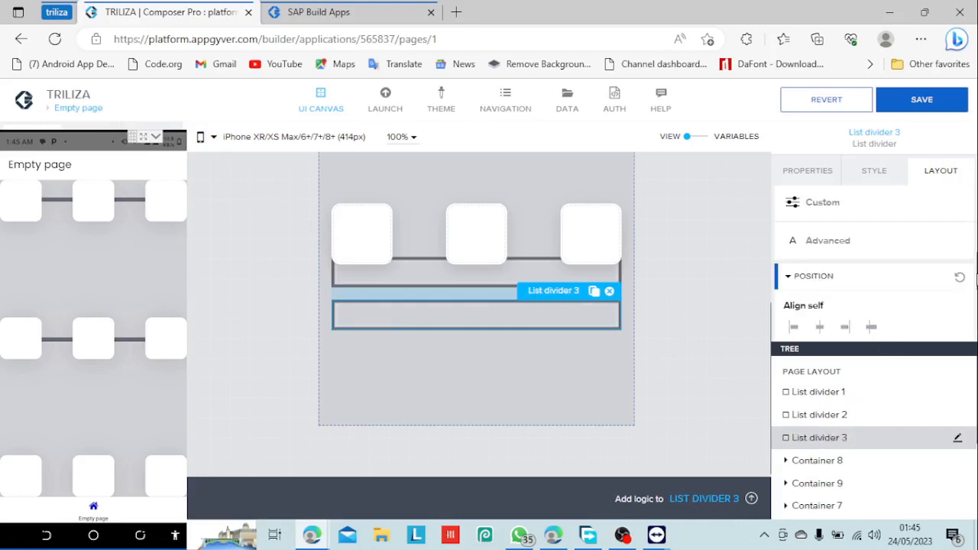
scroll(970, 309, down, 3)
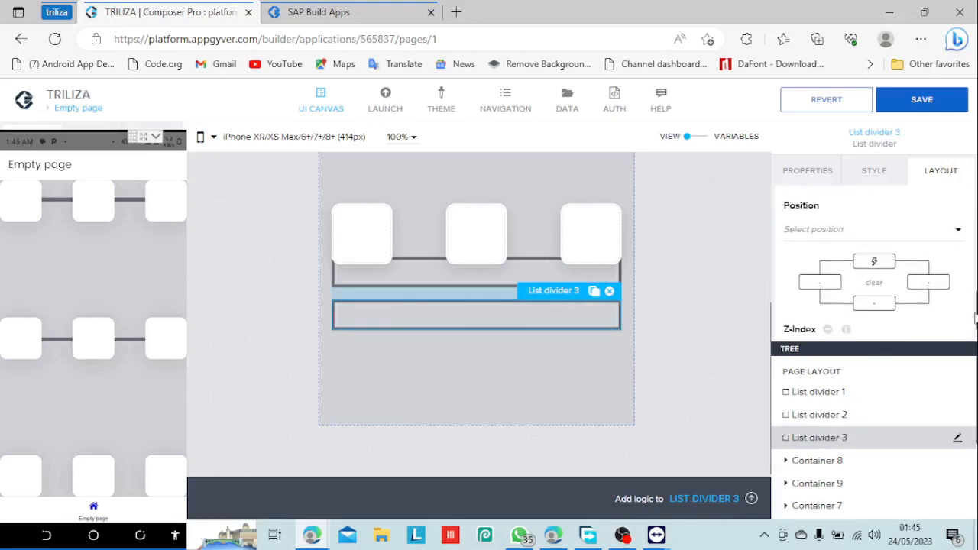
click(875, 264)
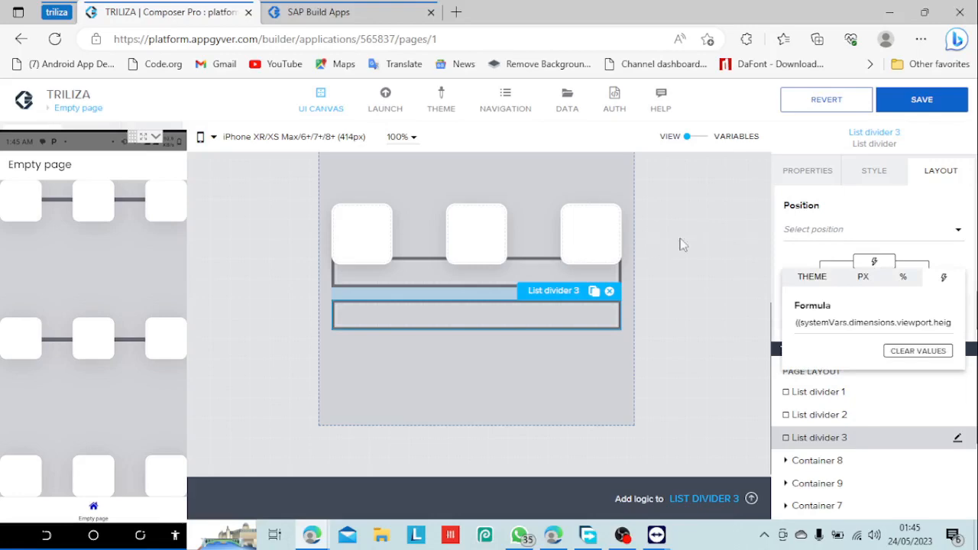
click(817, 324)
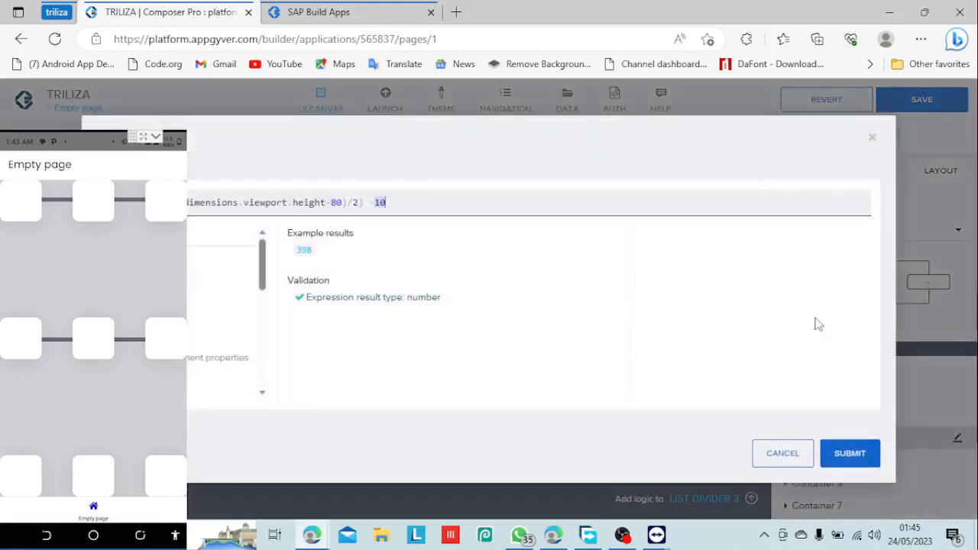
click(535, 201)
key(shift+Home)
key(ctrl+v)
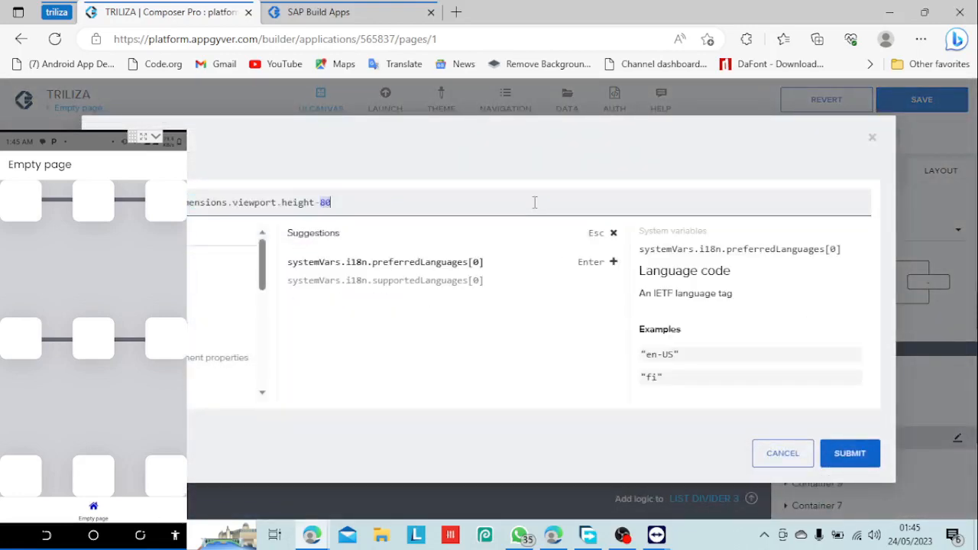
click(853, 453)
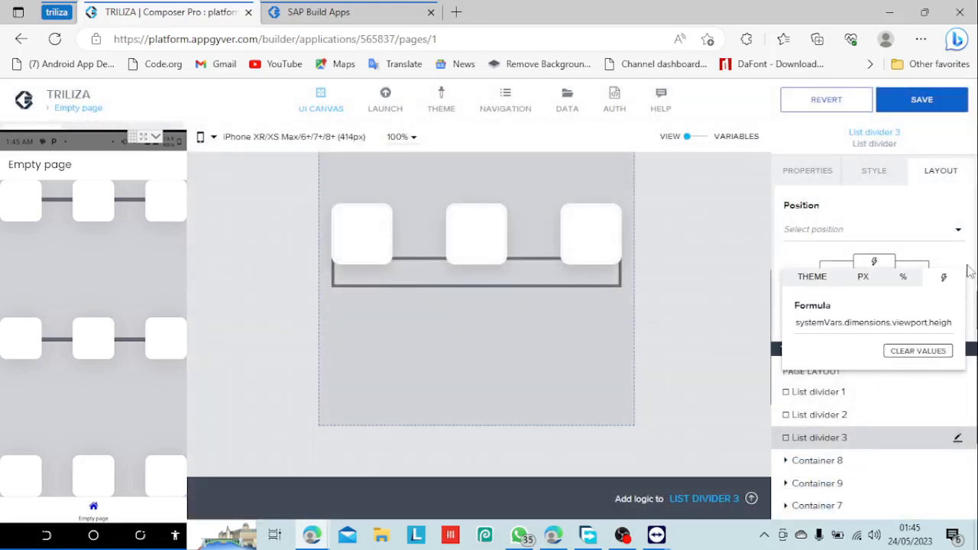
Step: Save the app, check List divider 3's position at the last row in the web preview, and return to the builder
click(923, 113)
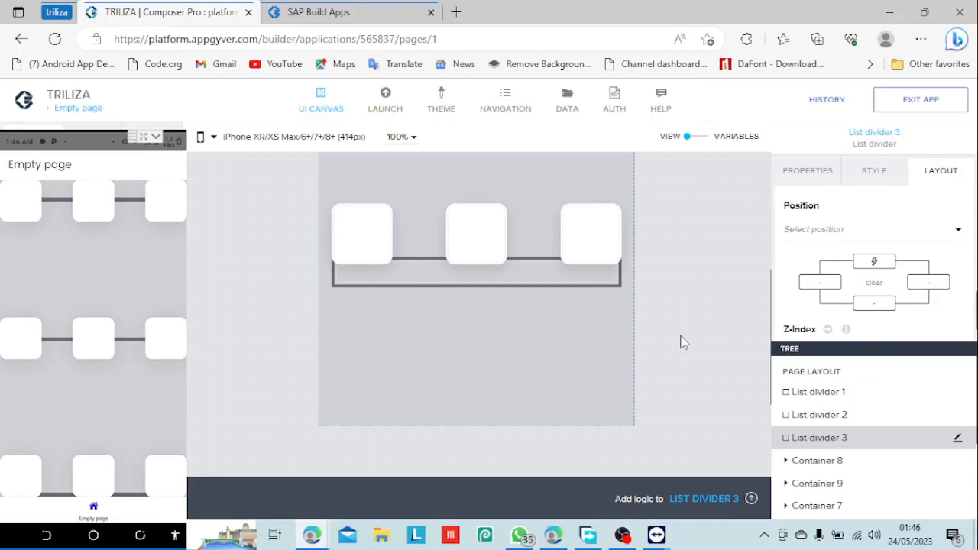
click(384, 11)
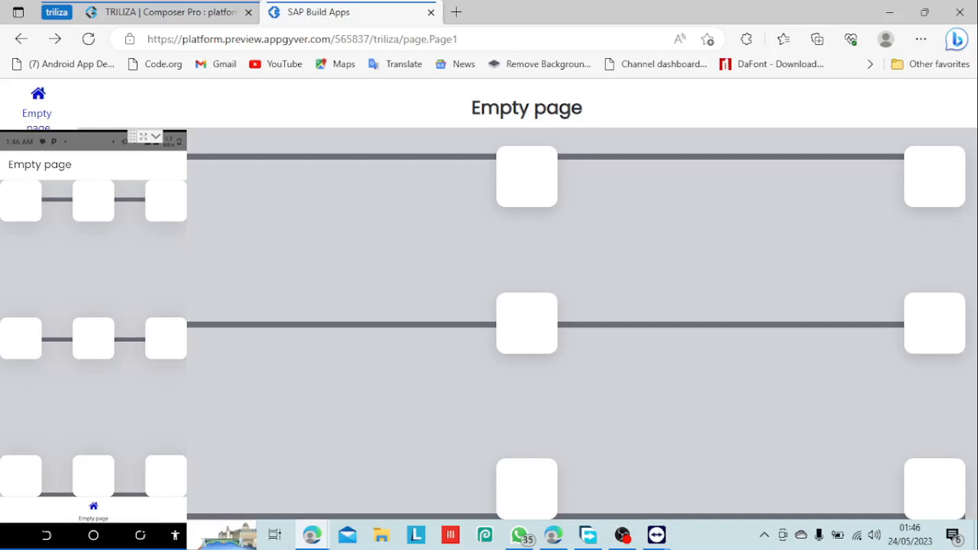
click(188, 15)
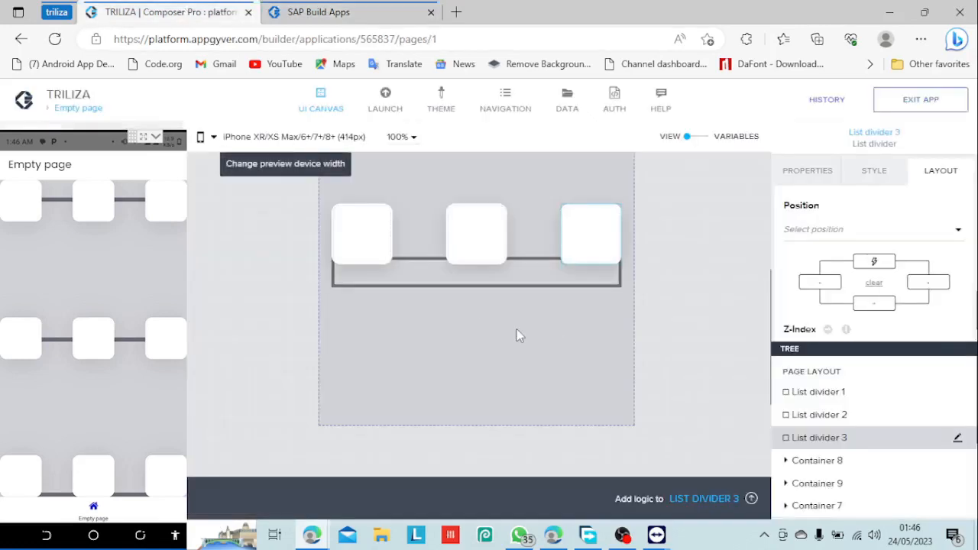
Step: Change the subtracted offset in List divider 3's top position formula to 70 and submit it
click(884, 267)
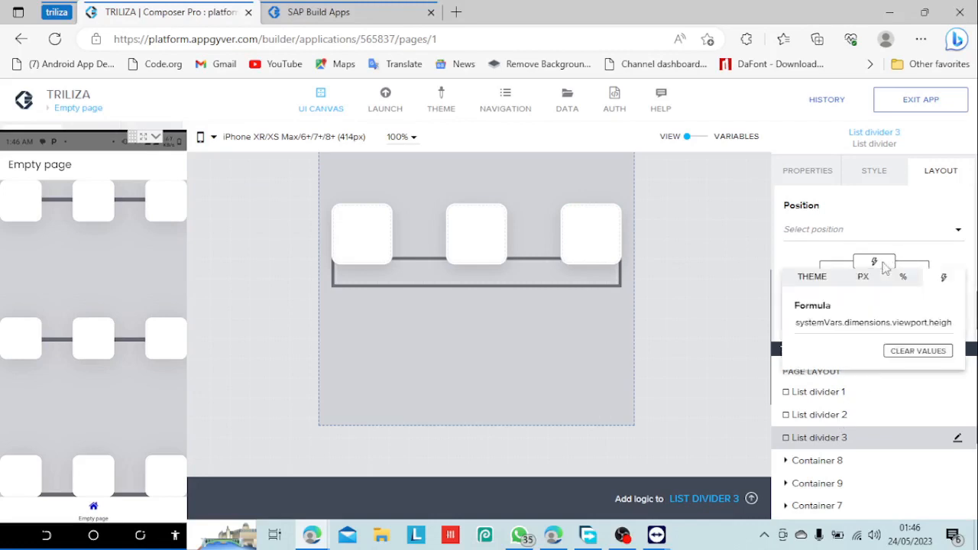
click(866, 330)
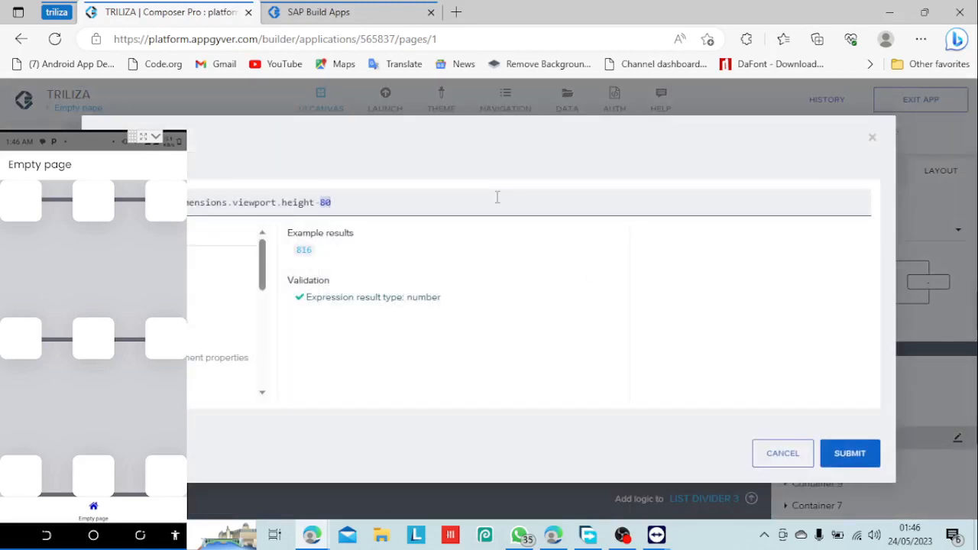
key(BackSpace)
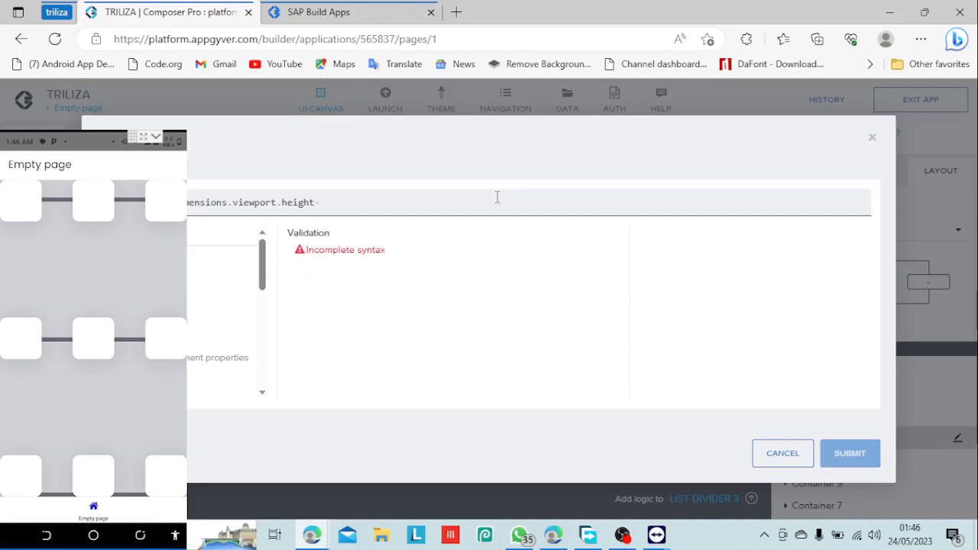
text(7)
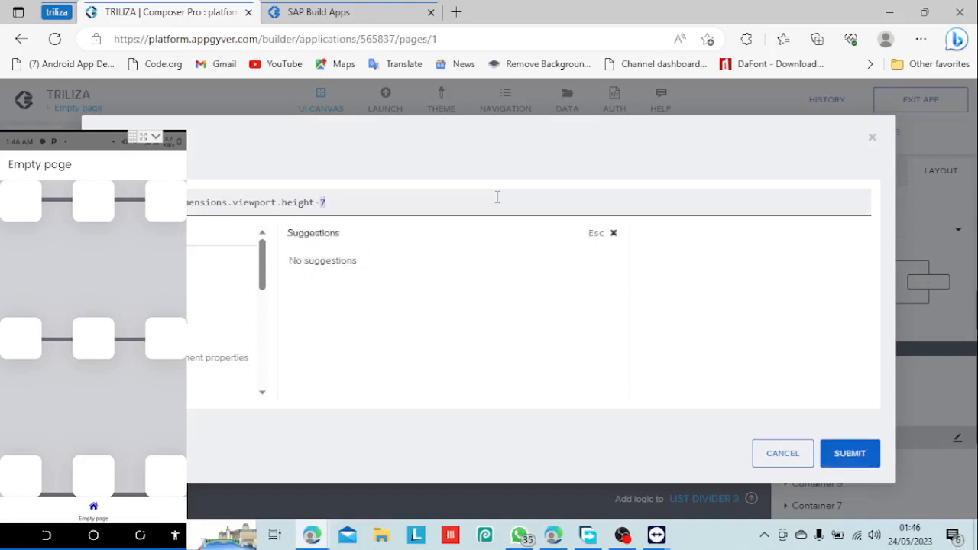
text(0)
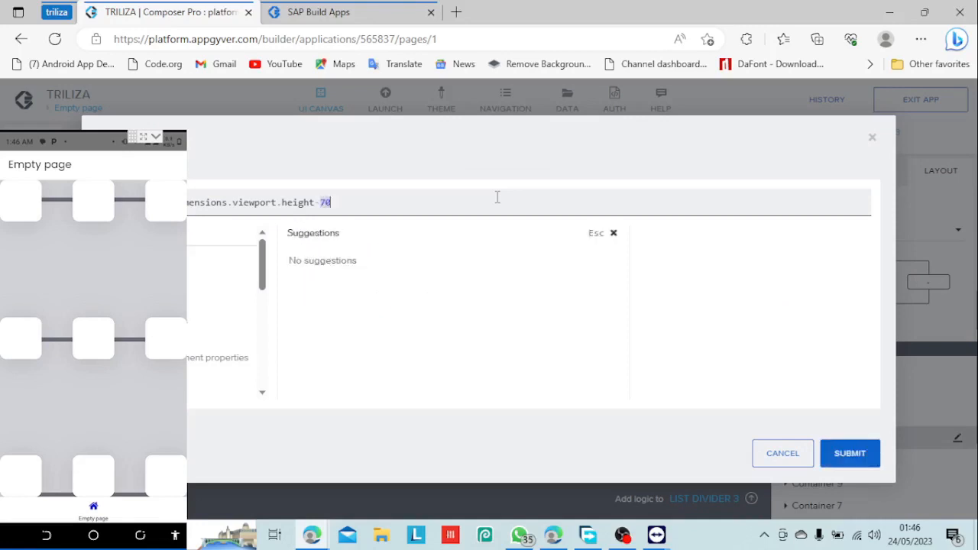
click(835, 455)
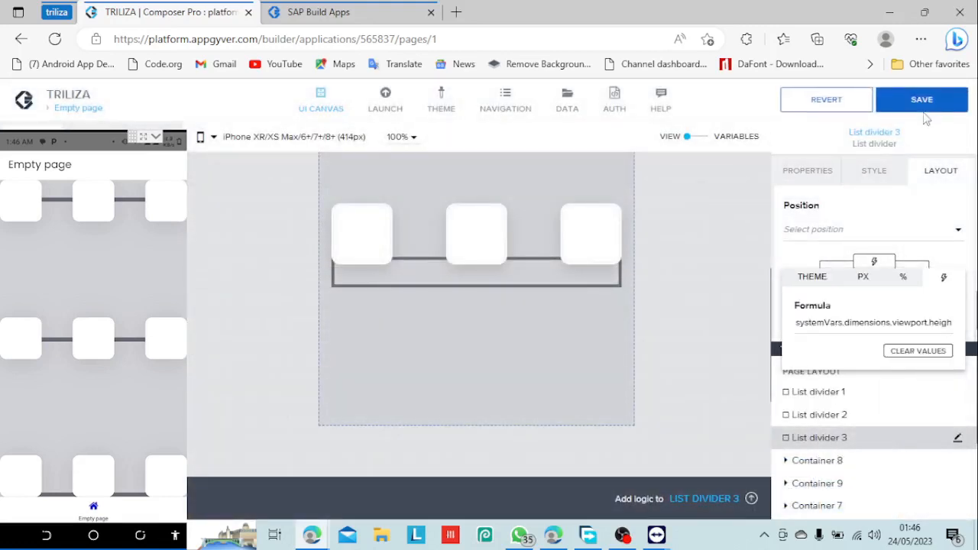
Step: Save the app, check List divider 3's adjusted position in the web preview, and return to the builder
click(923, 116)
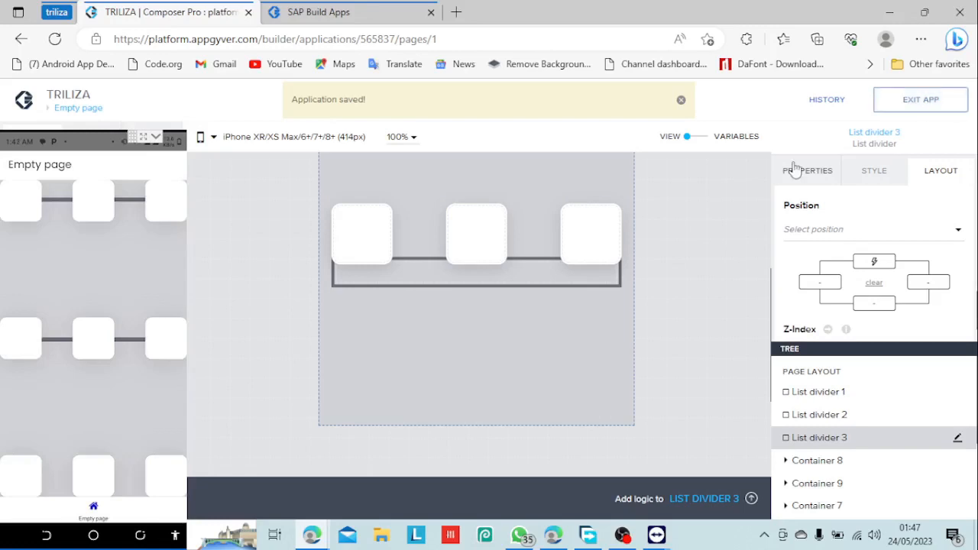
click(319, 9)
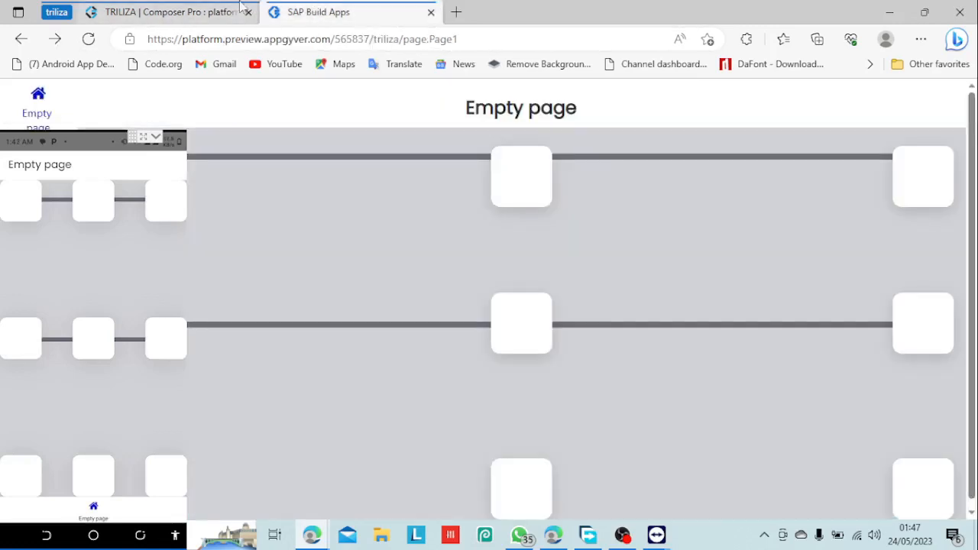
click(200, 11)
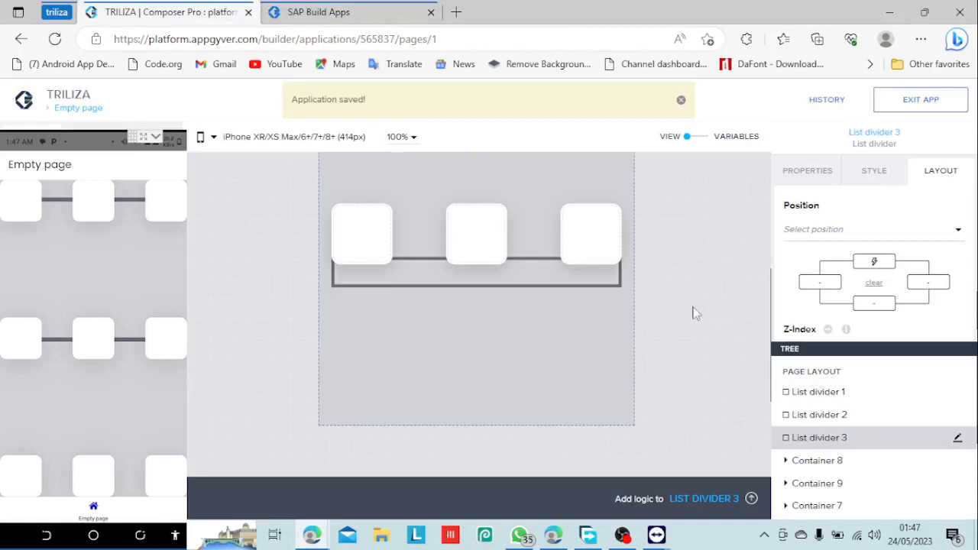
Step: Set the subtracted offset in List divider 3's top position formula to 90 and submit it
click(887, 264)
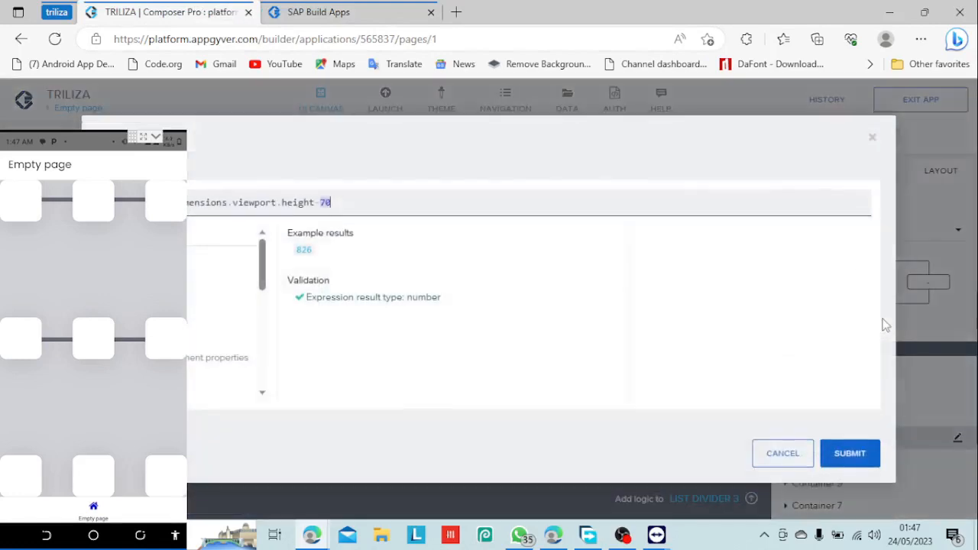
click(885, 322)
key(BackSpace)
key(BackSpace)
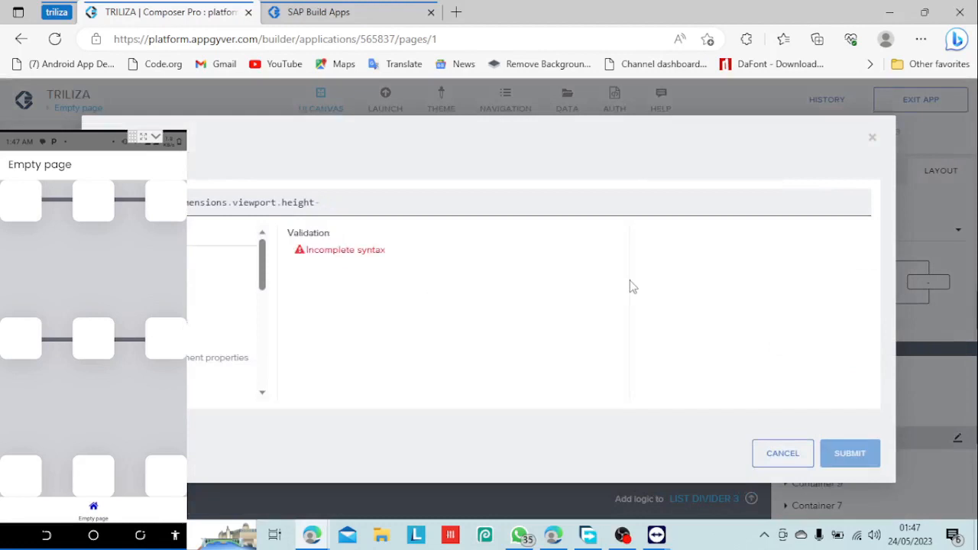
text(90)
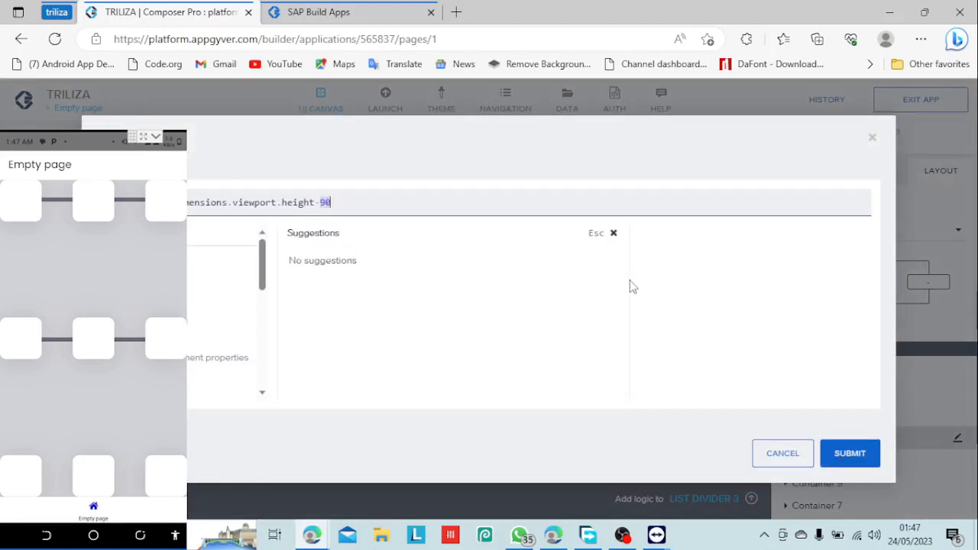
click(849, 454)
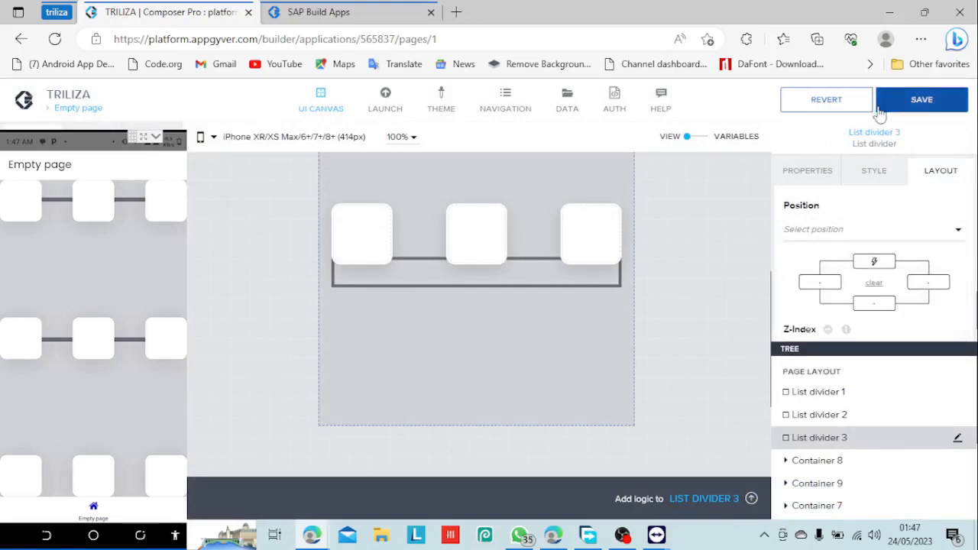
Step: Save the app and check List divider 3's alignment with the last row of containers in the web preview
click(917, 106)
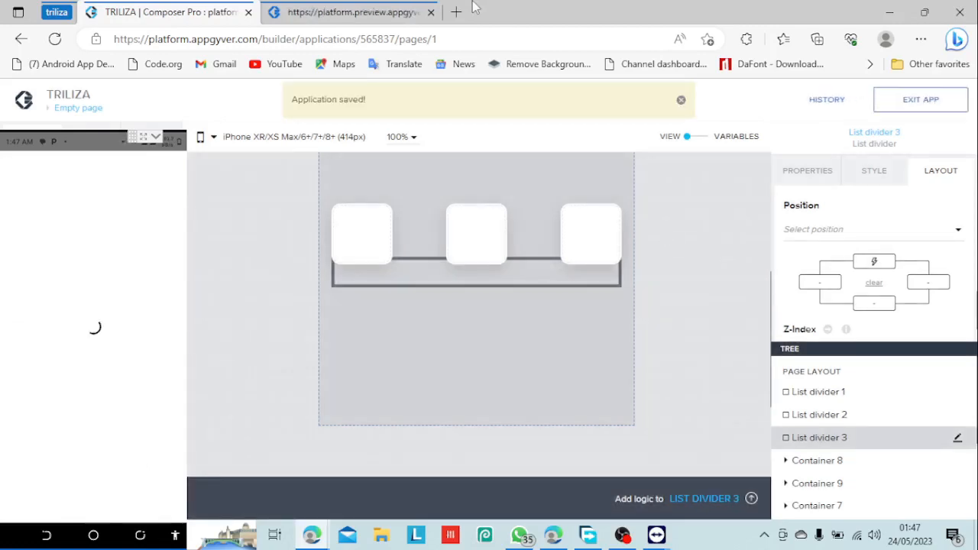
click(387, 7)
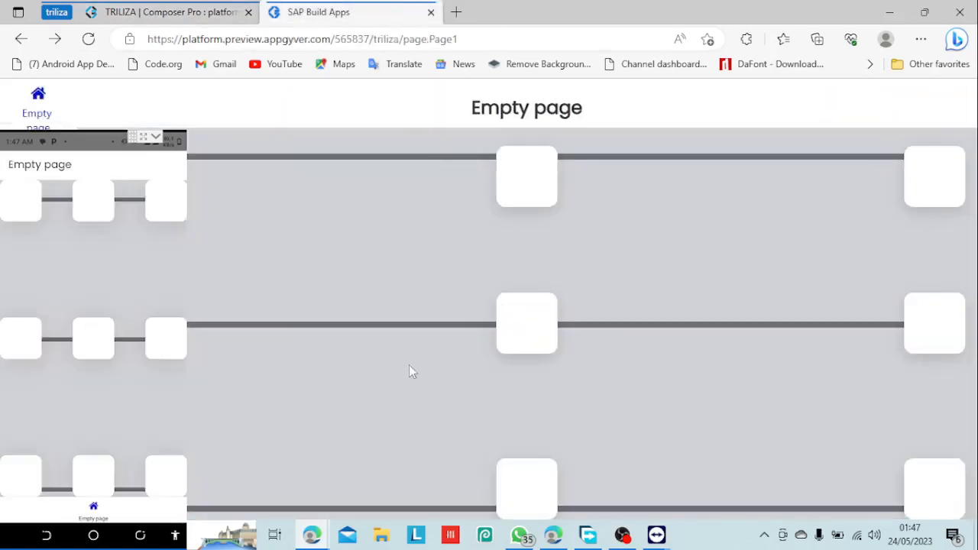